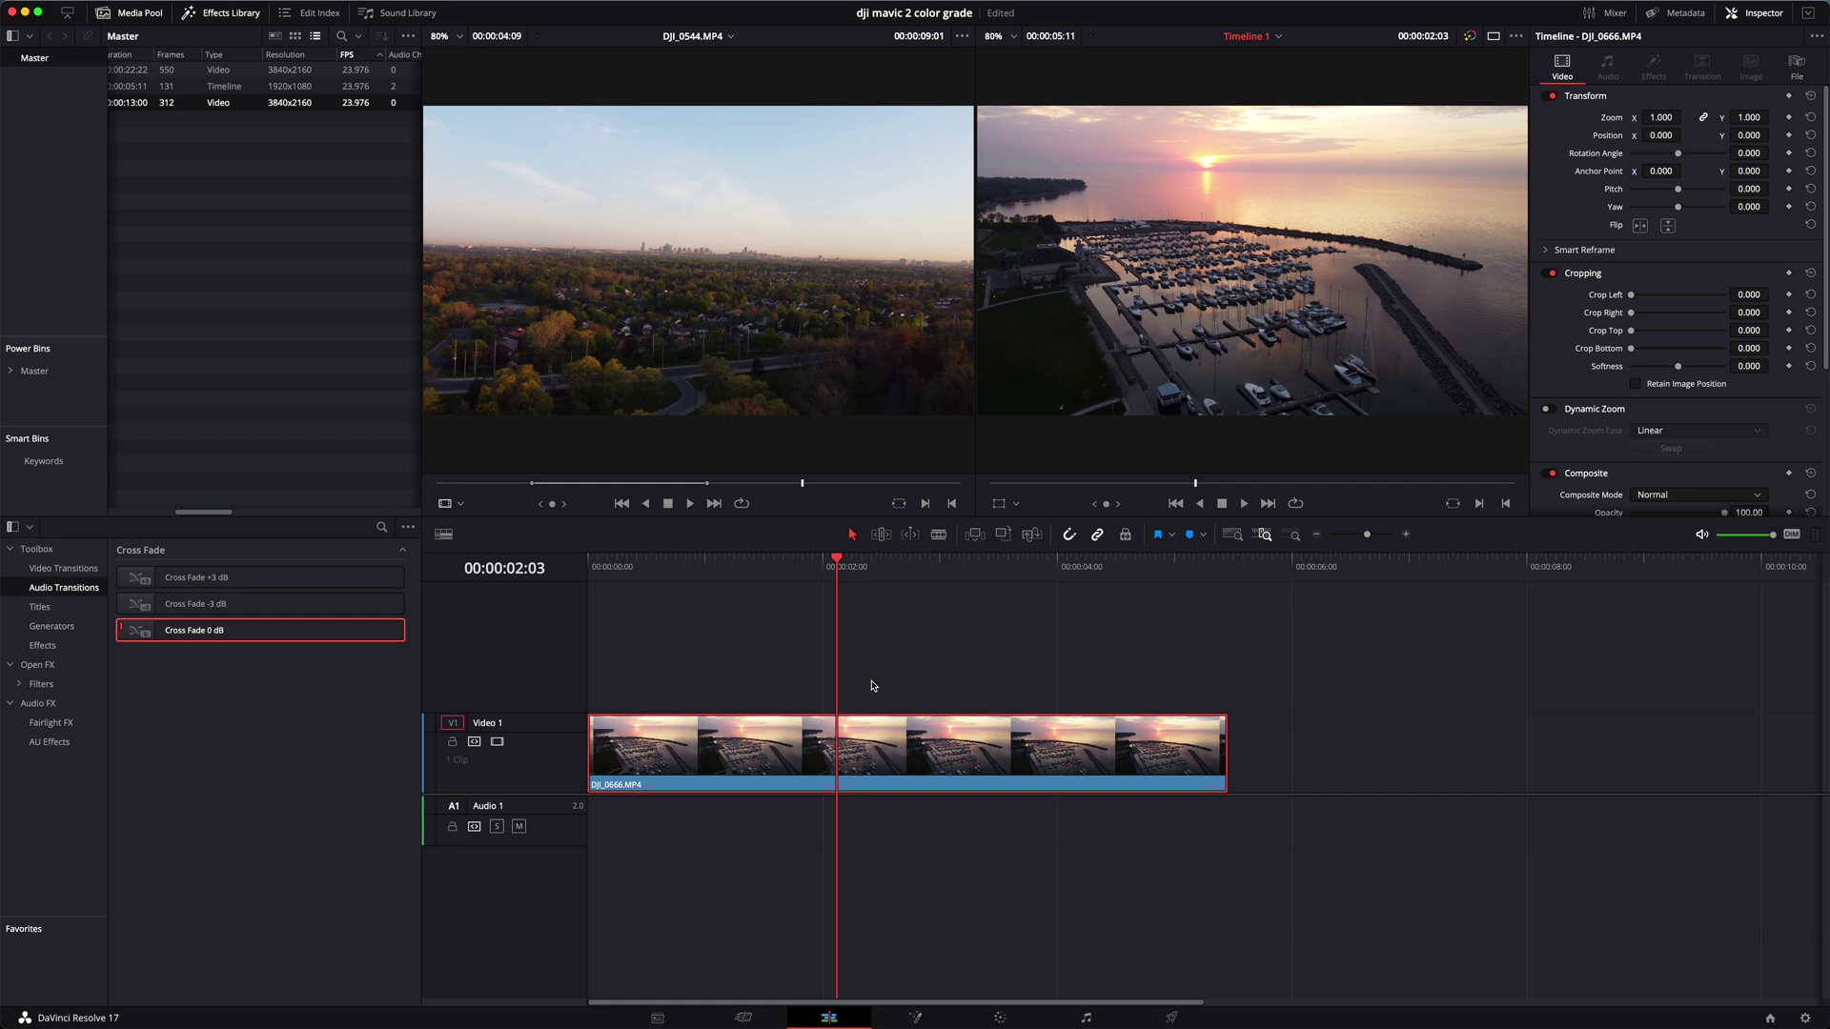
Step: Switch to the Color page and park the playhead on the marina clip at 00:00:02:17
click(1002, 1017)
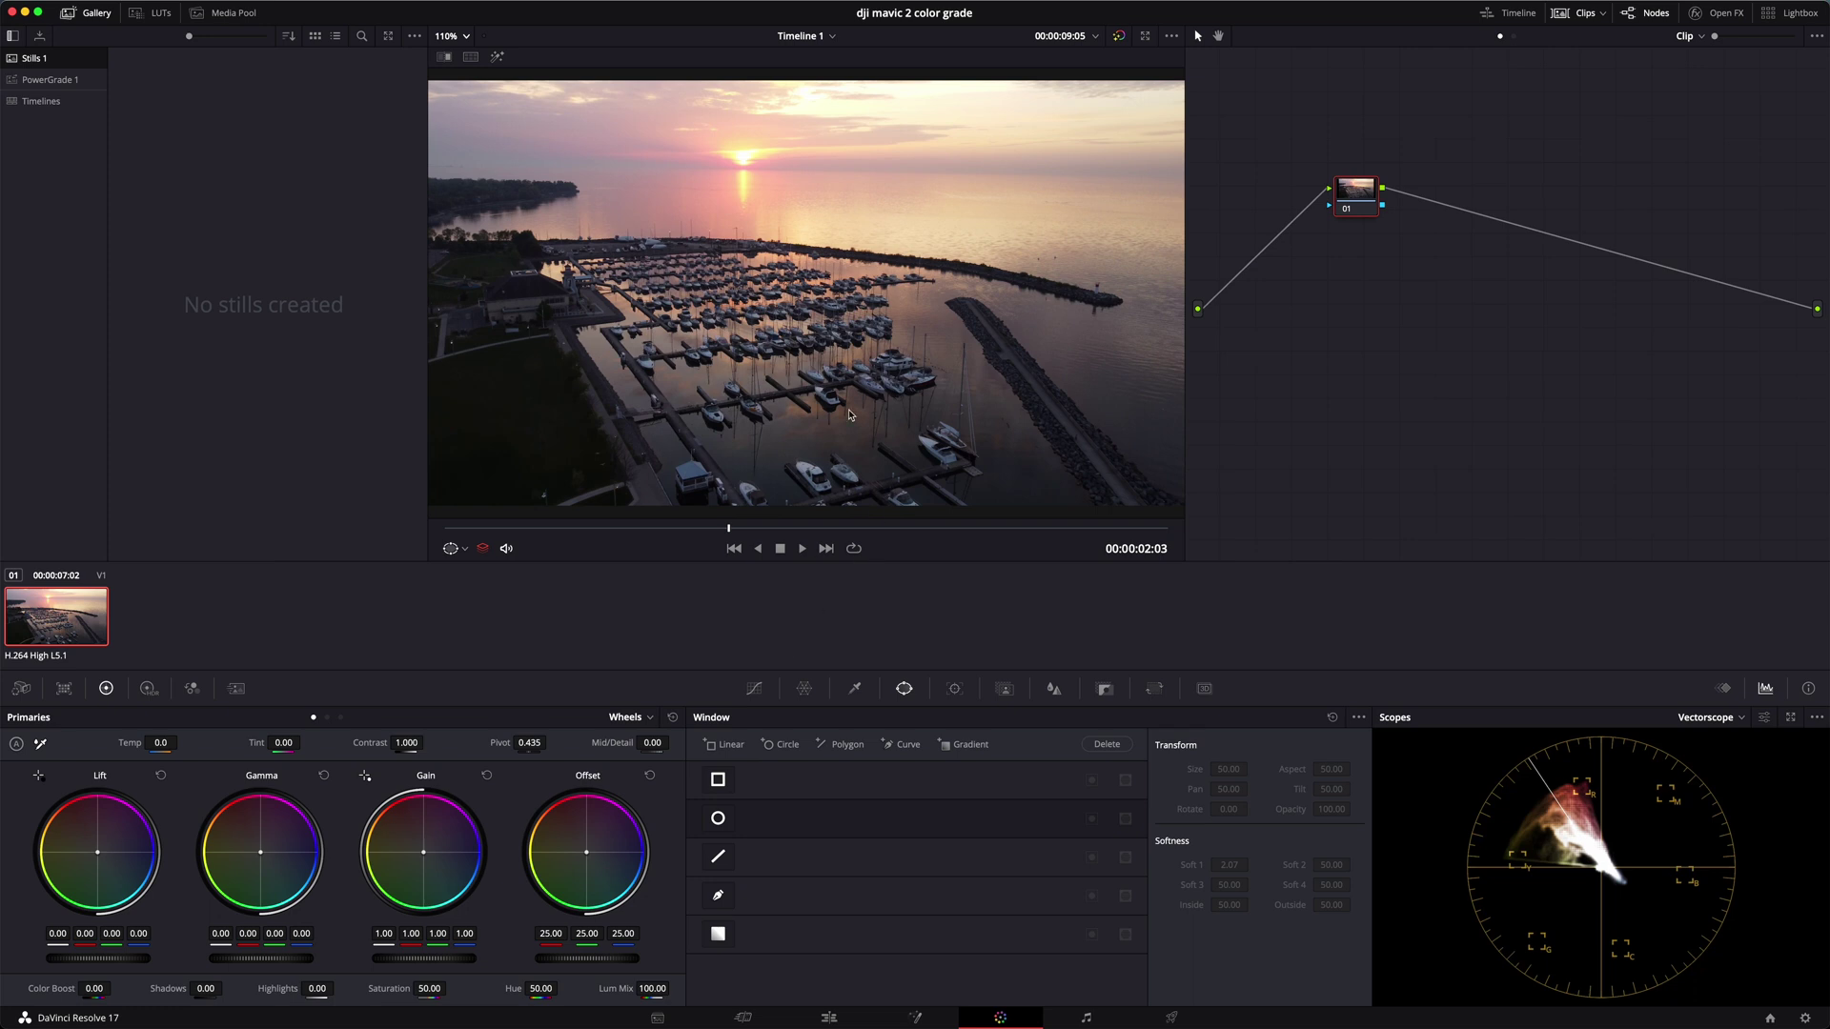
click(463, 528)
key(space)
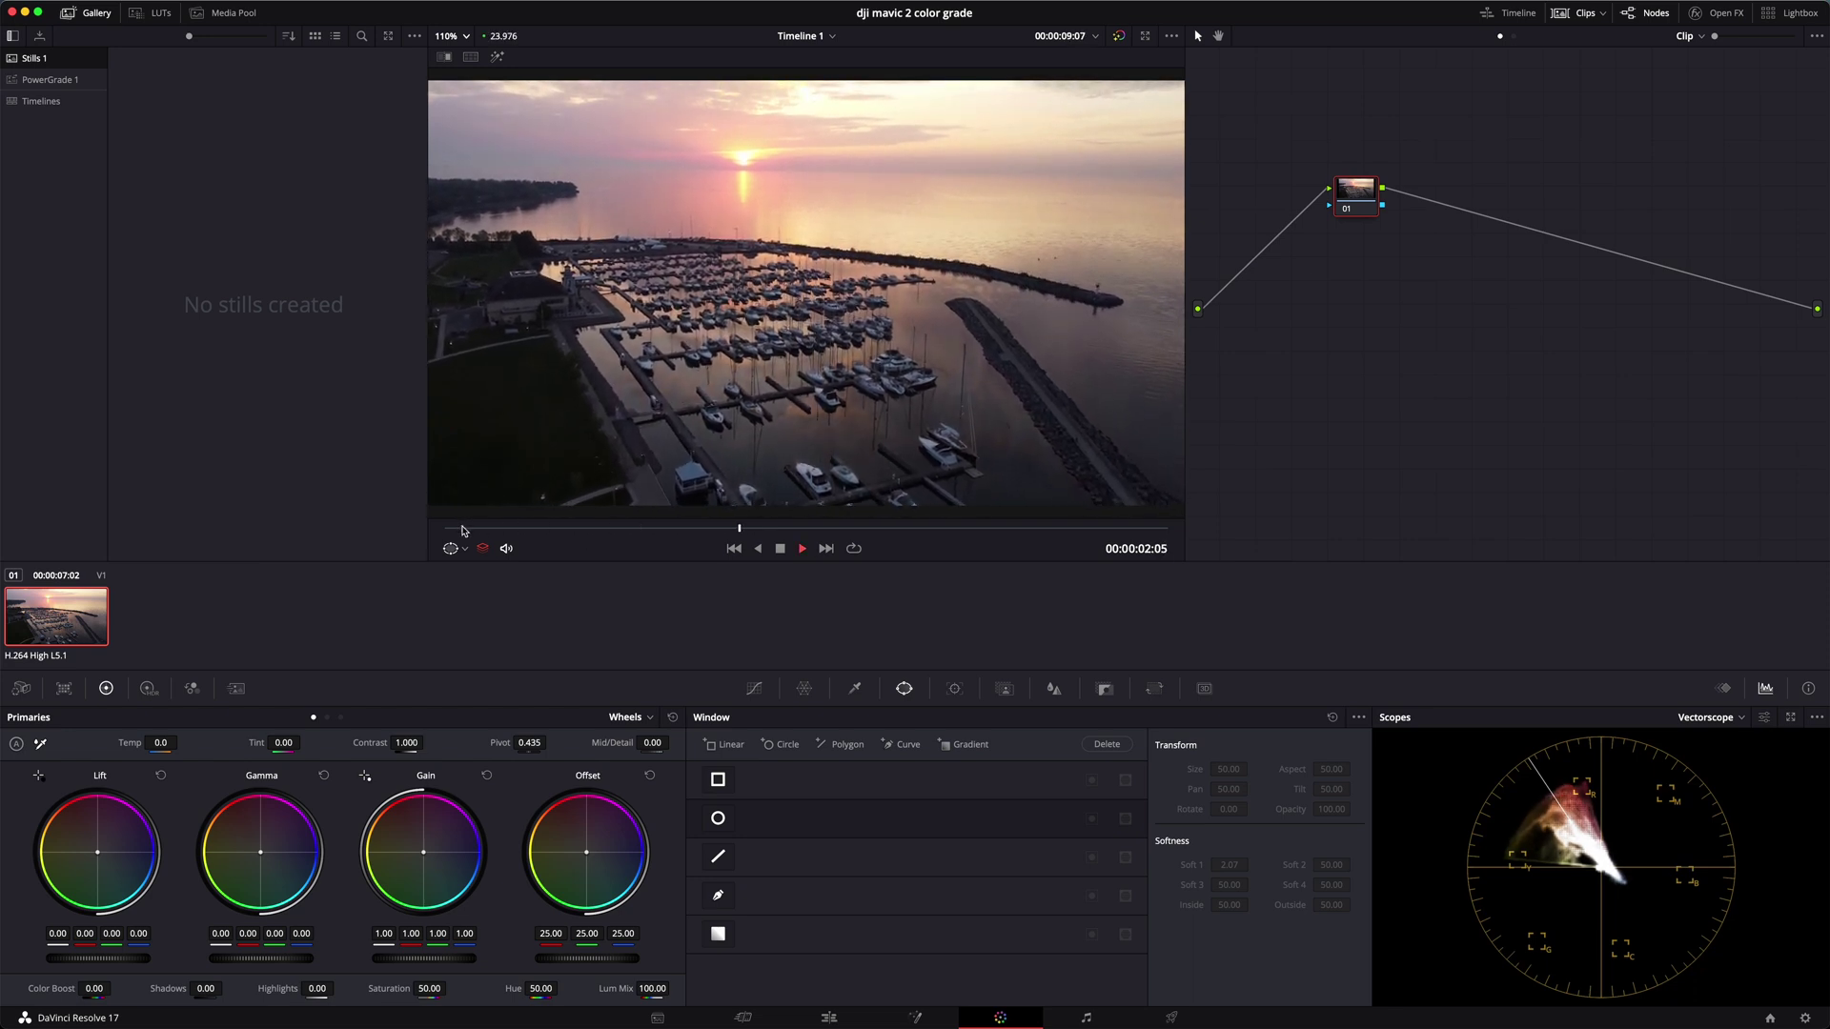
click(845, 527)
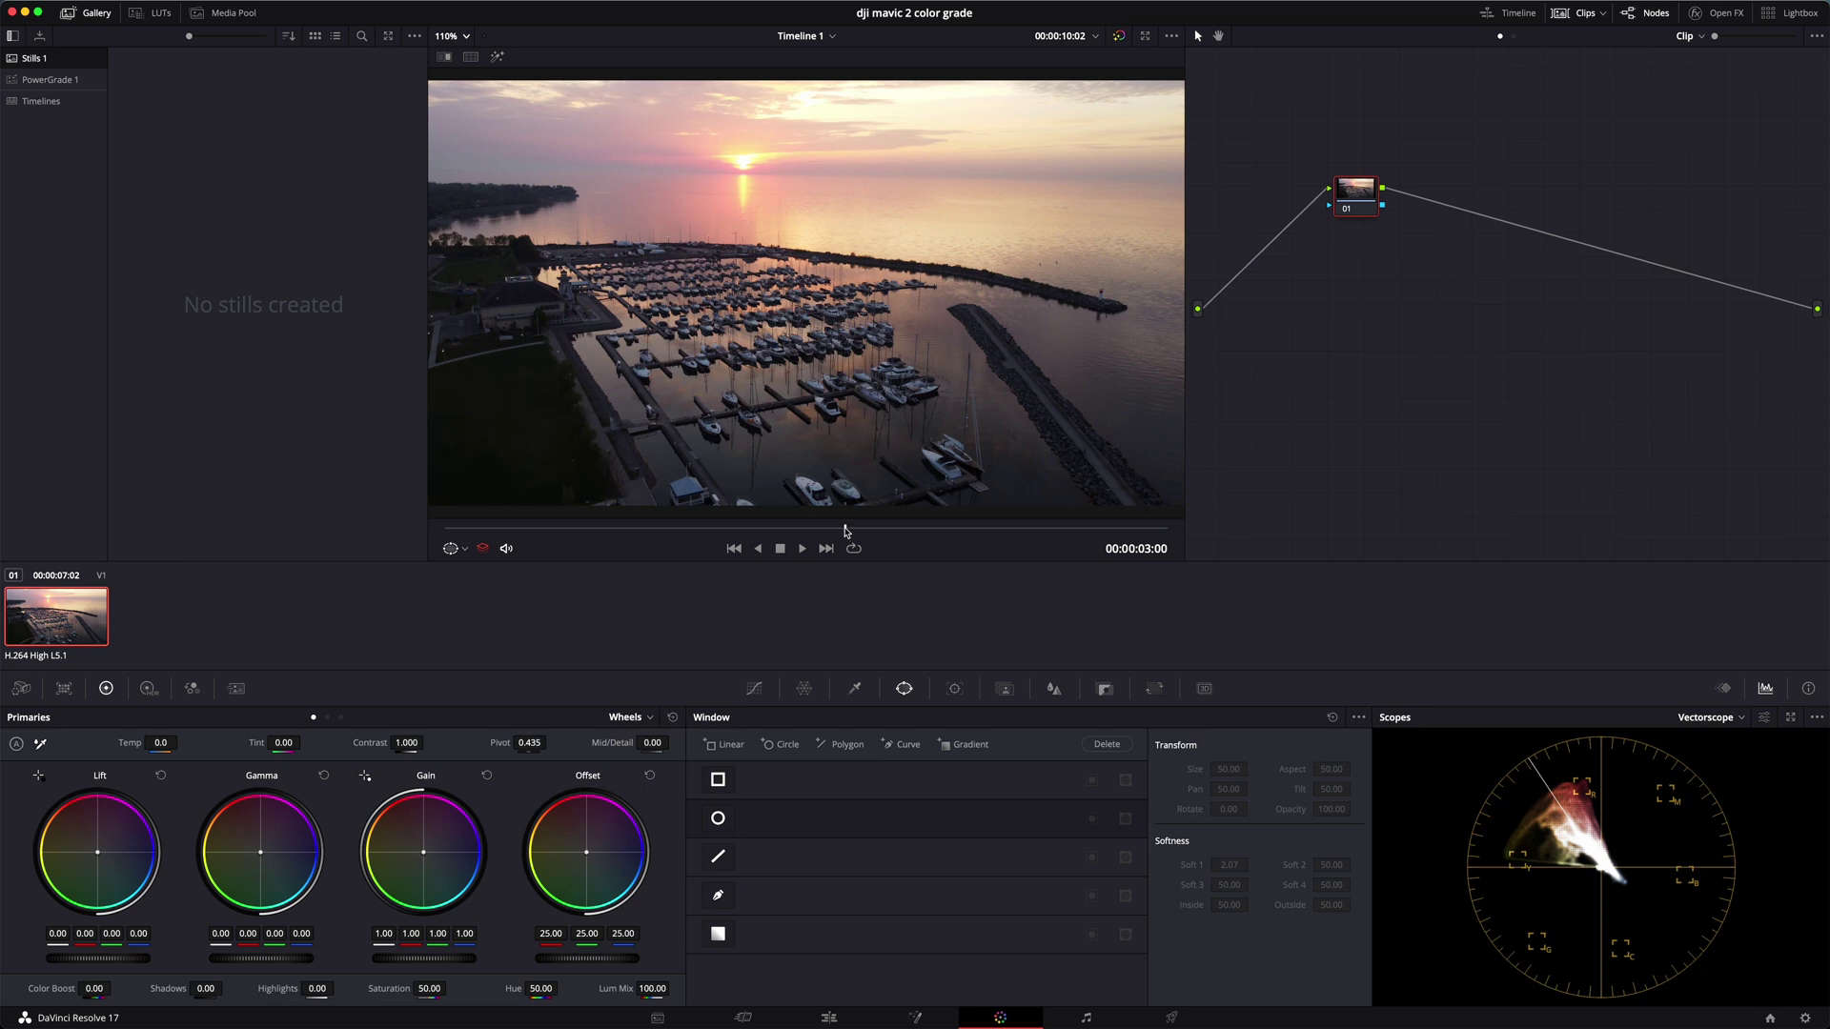
drag(846, 531, 806, 530)
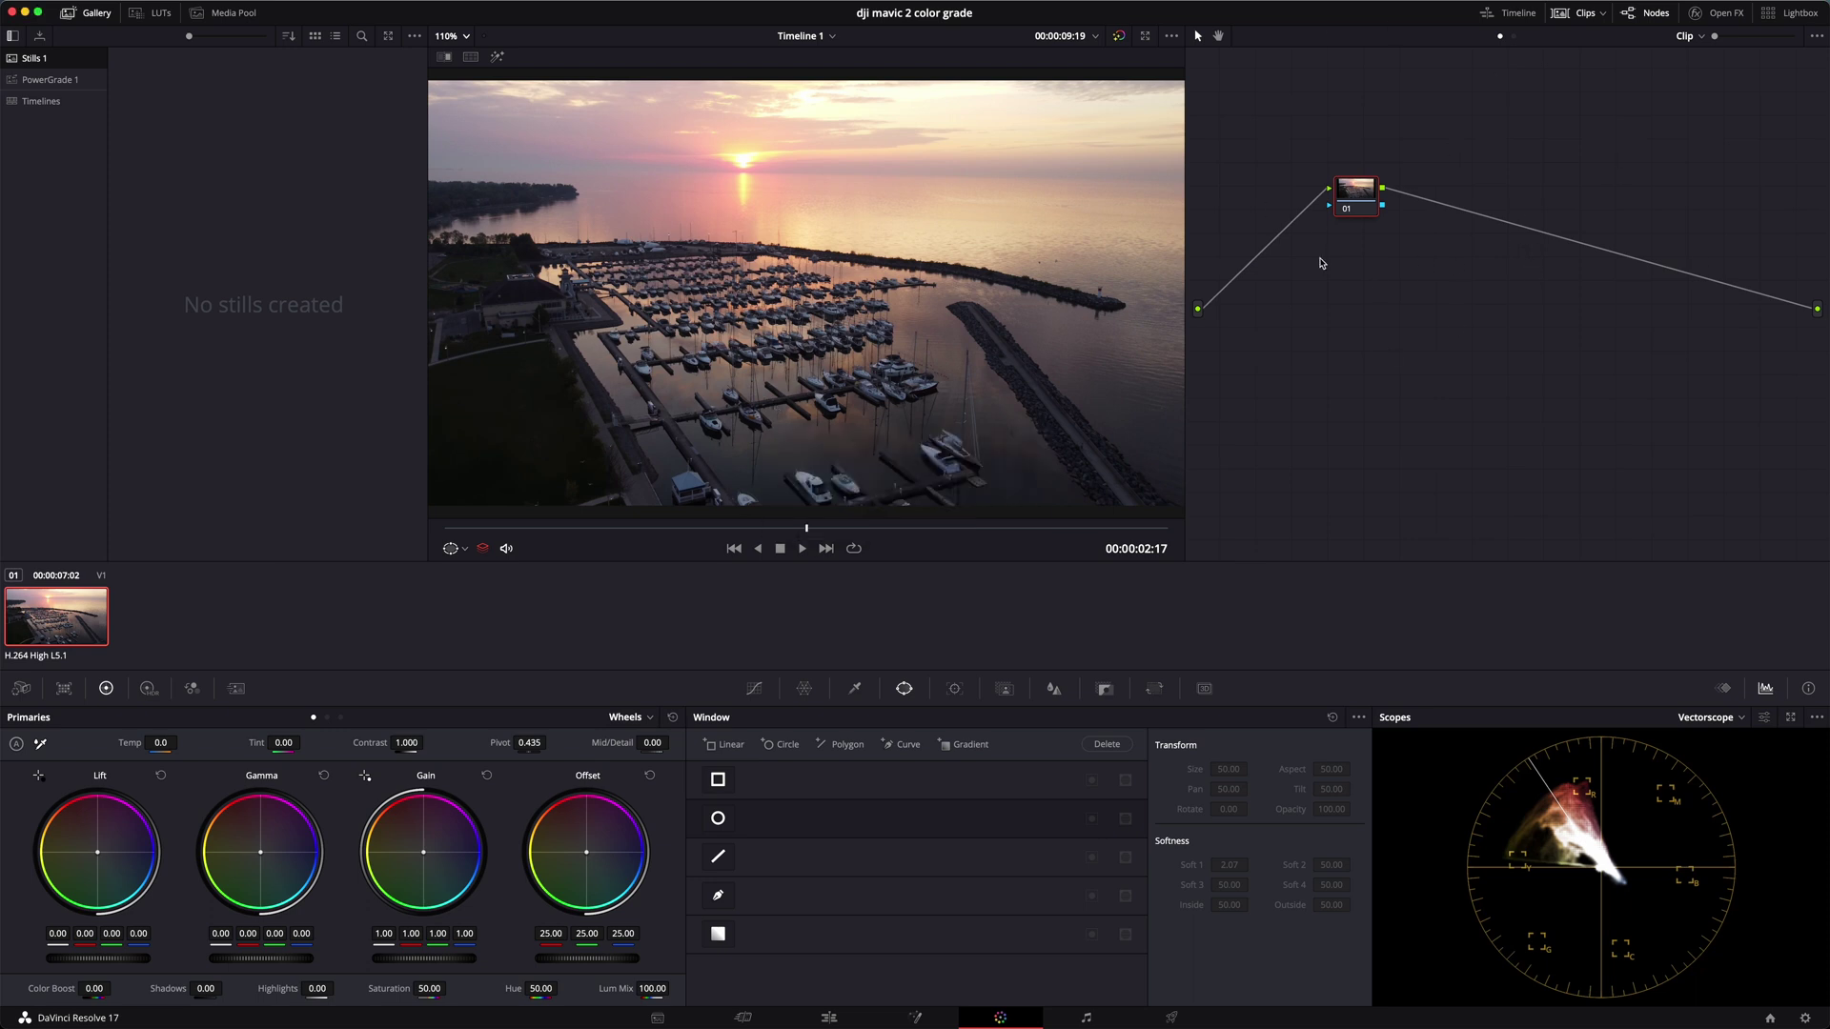
Step: Show the custom curves for node 01 and set the scopes to Parade
click(756, 691)
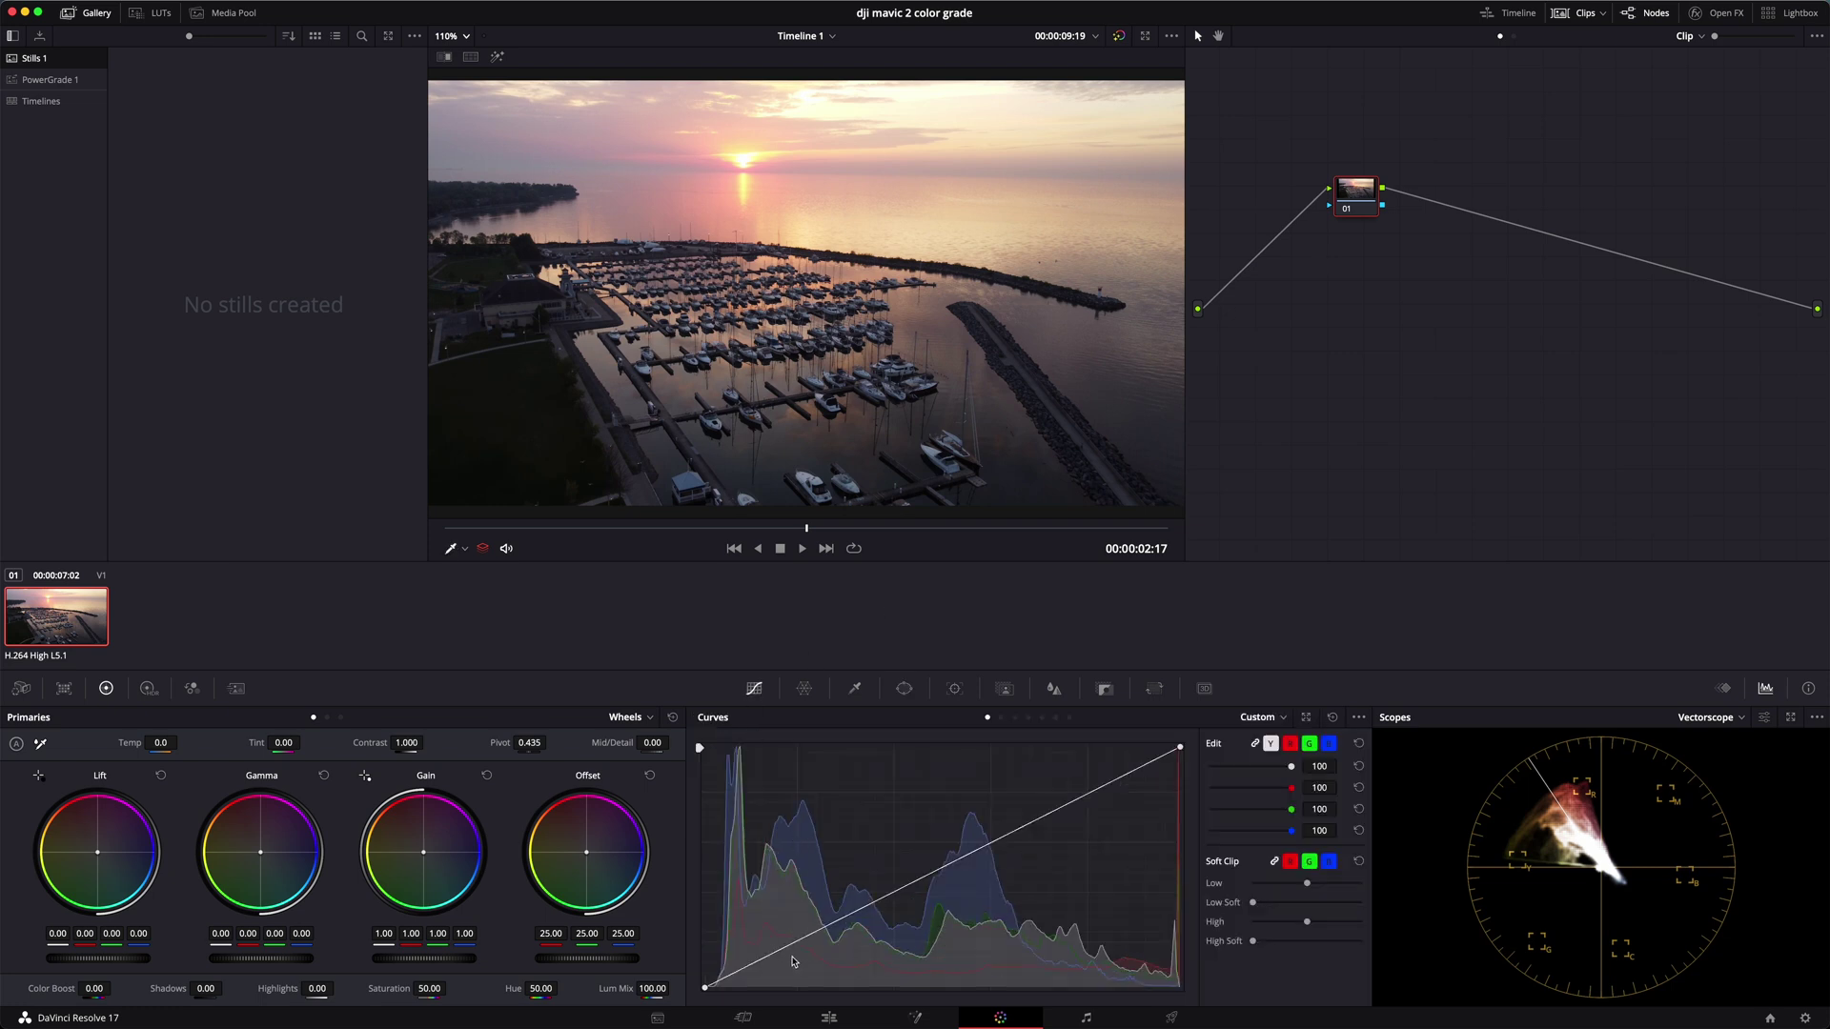
click(1740, 717)
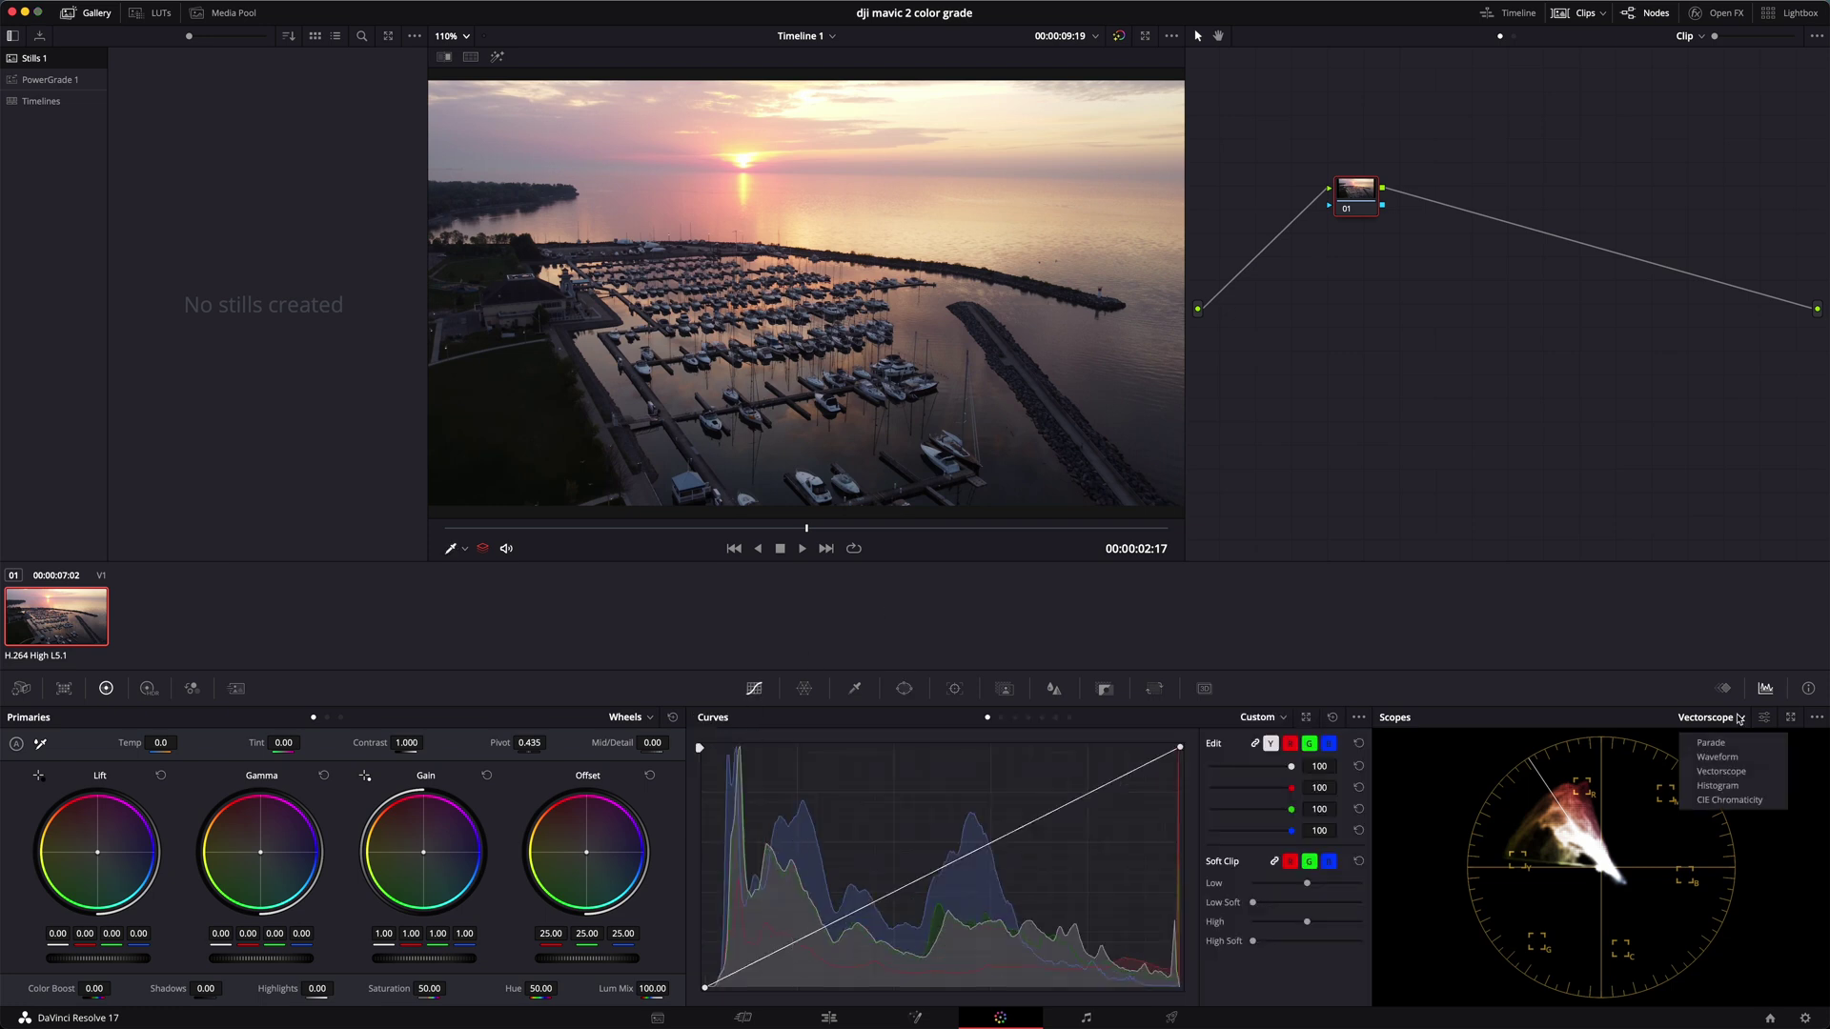
click(1701, 744)
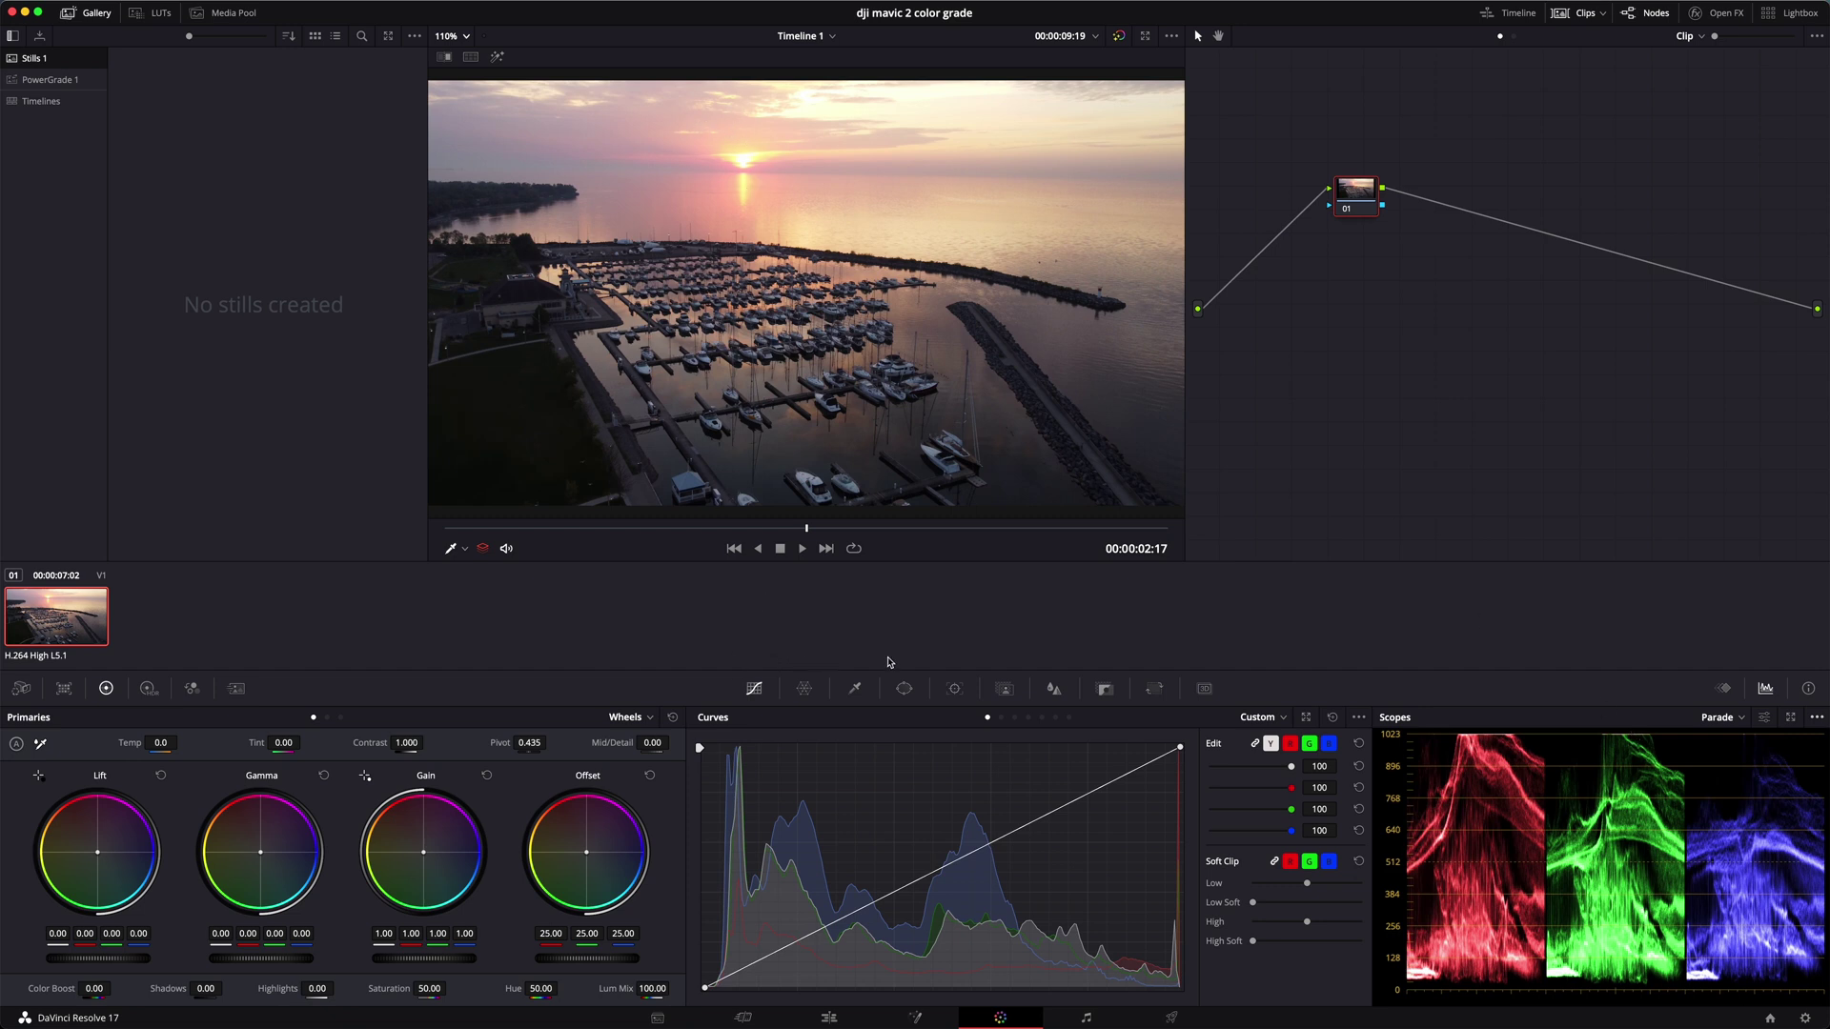
Step: Add highlight, midtone and shadow points to node 01's custom curve, pulling the highlights down and the midtones and shadows down very slightly
click(1090, 794)
drag(1089, 794, 1097, 806)
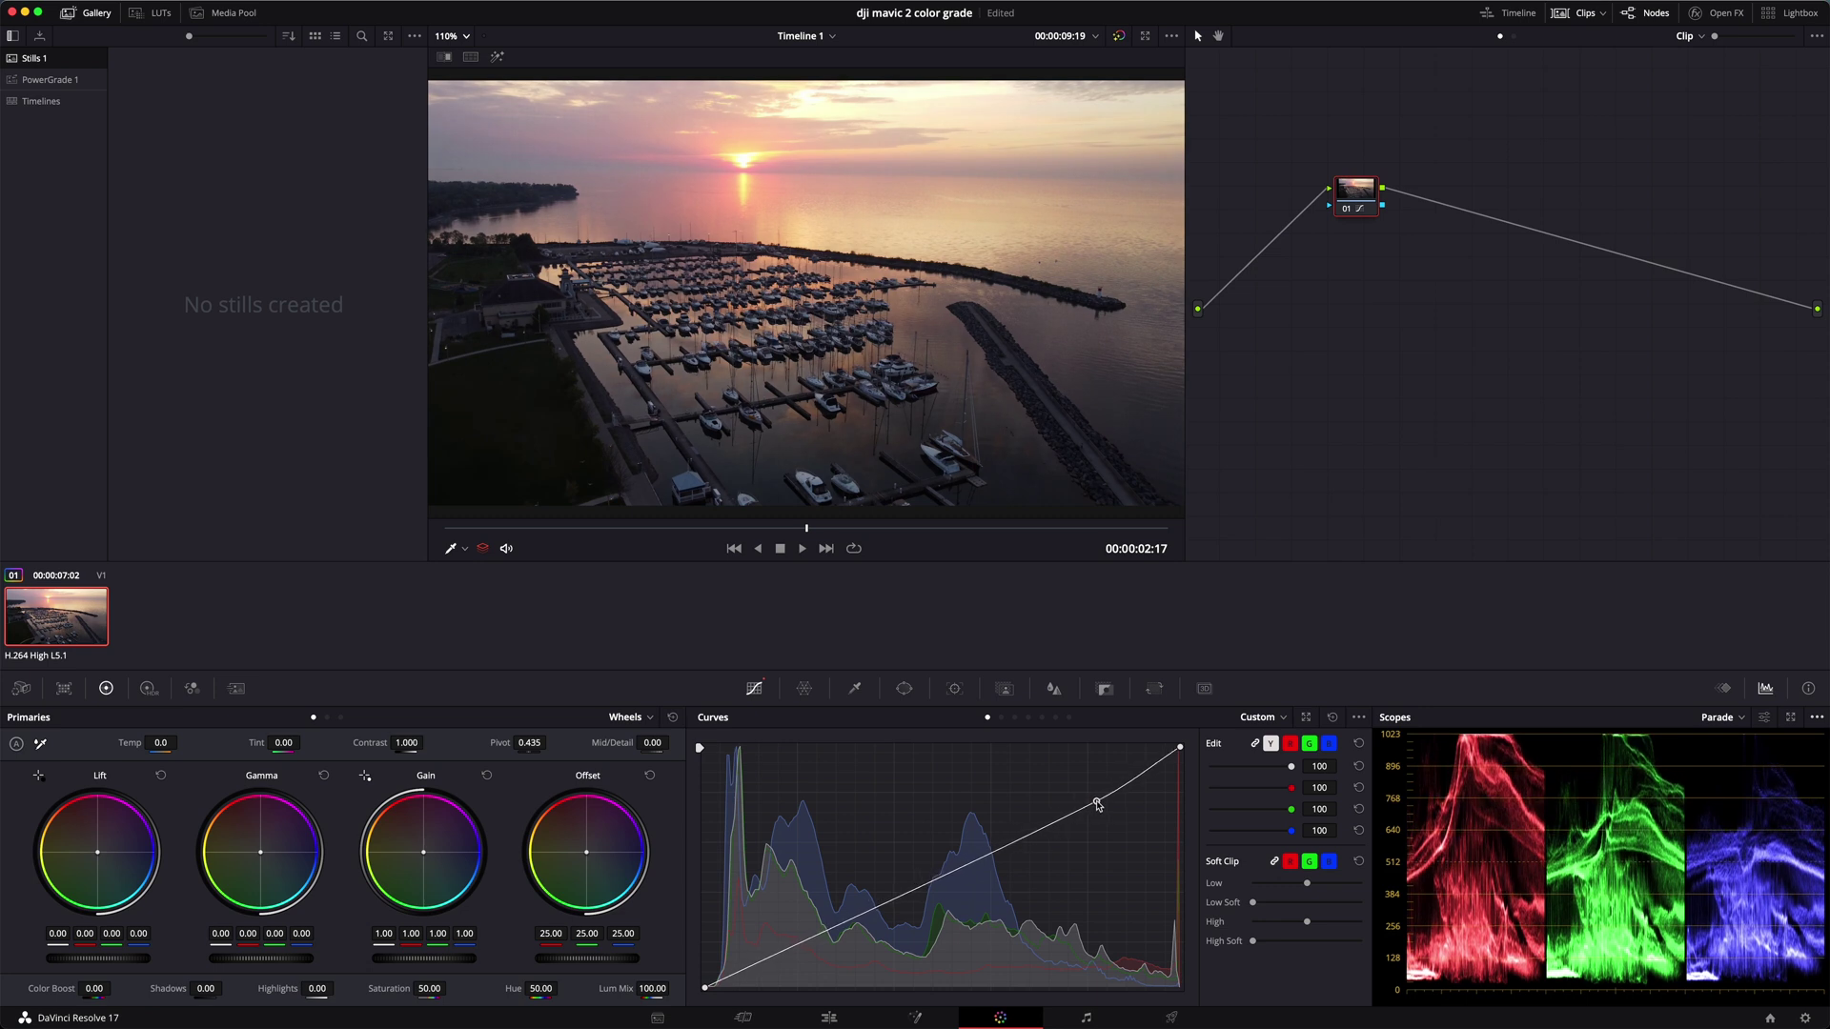
click(944, 878)
drag(943, 879, 940, 882)
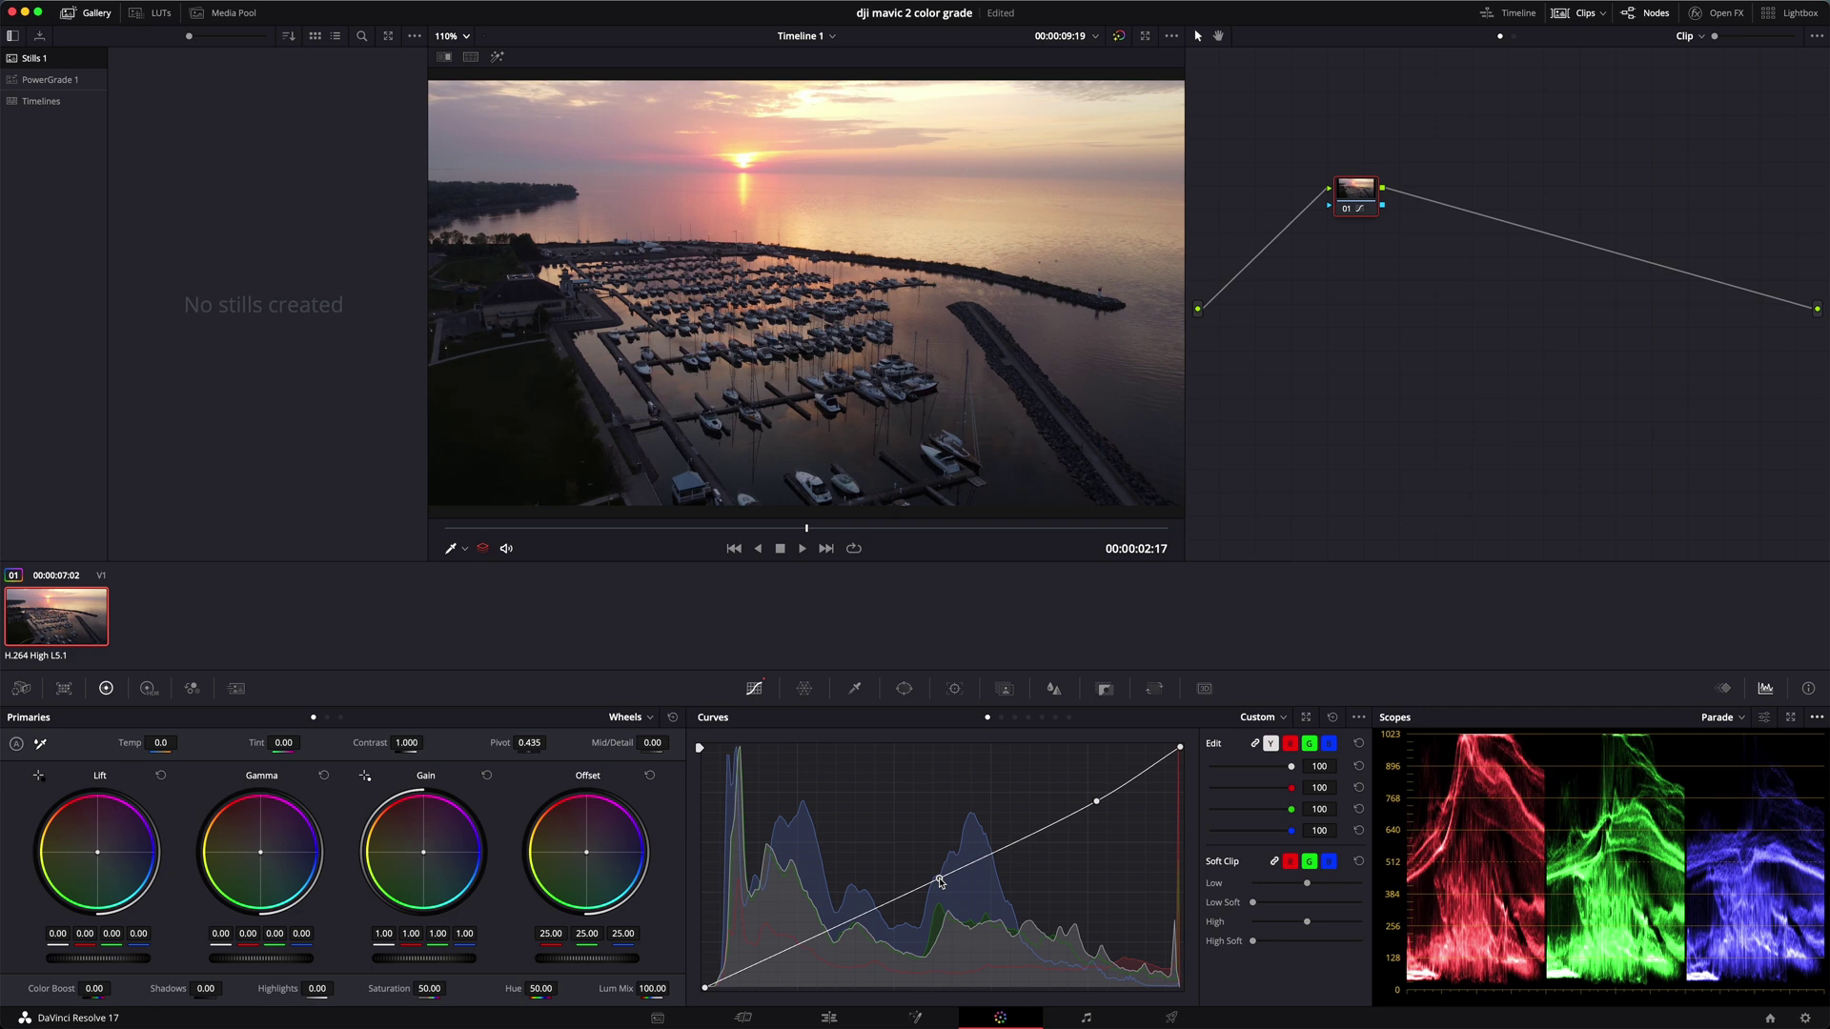
drag(940, 882, 938, 883)
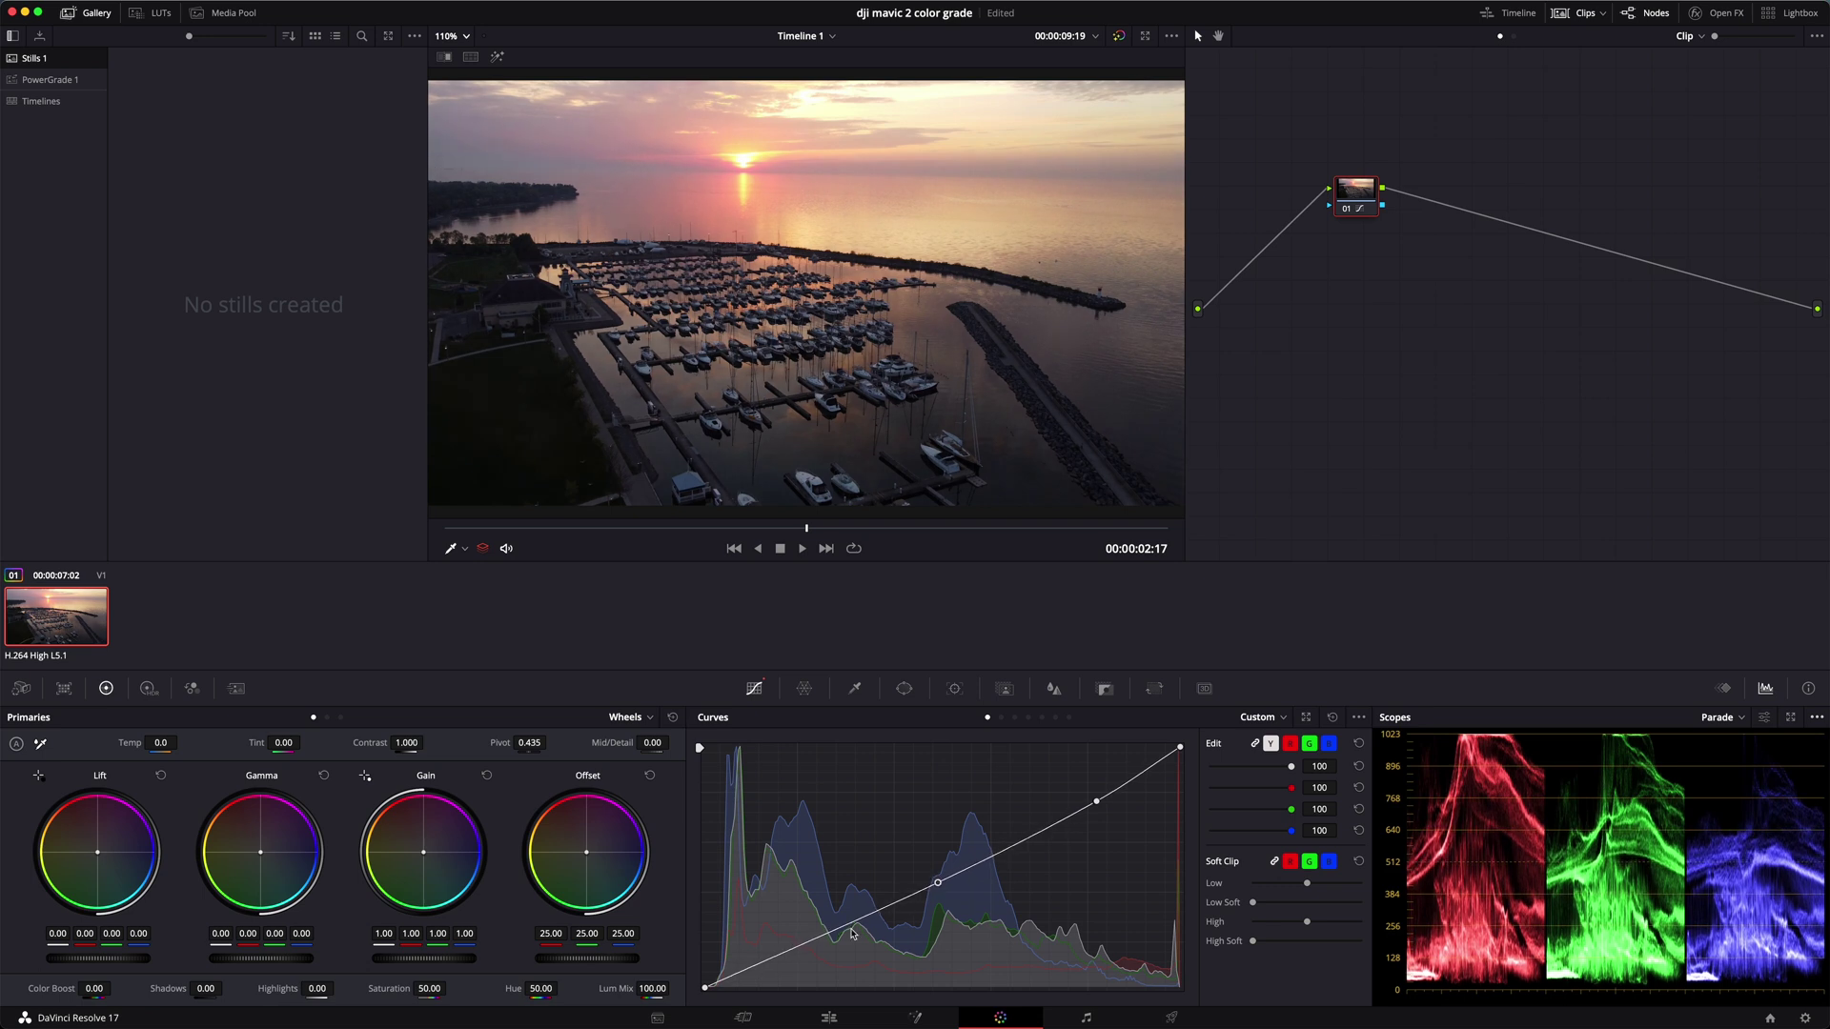
drag(786, 953, 786, 957)
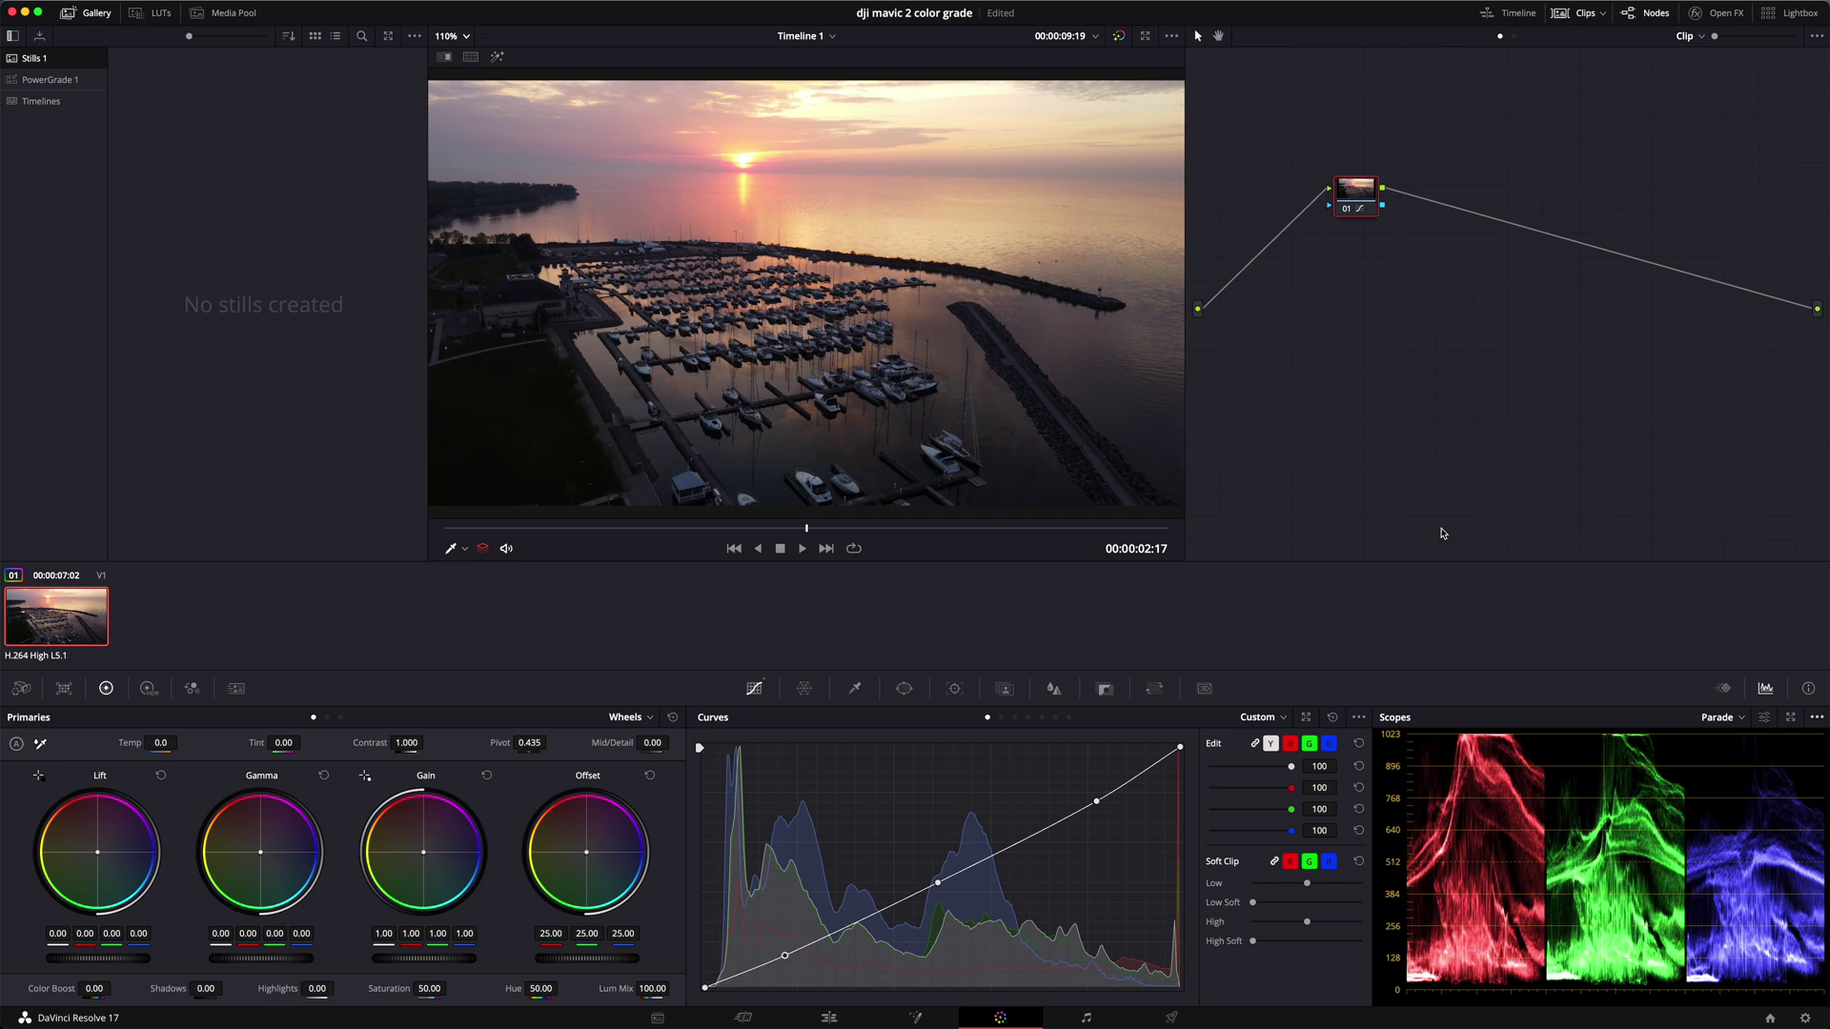
Step: Add a serial node 02 and set its Contrast to 1.076 and Pivot to 0.505
key(alt+s)
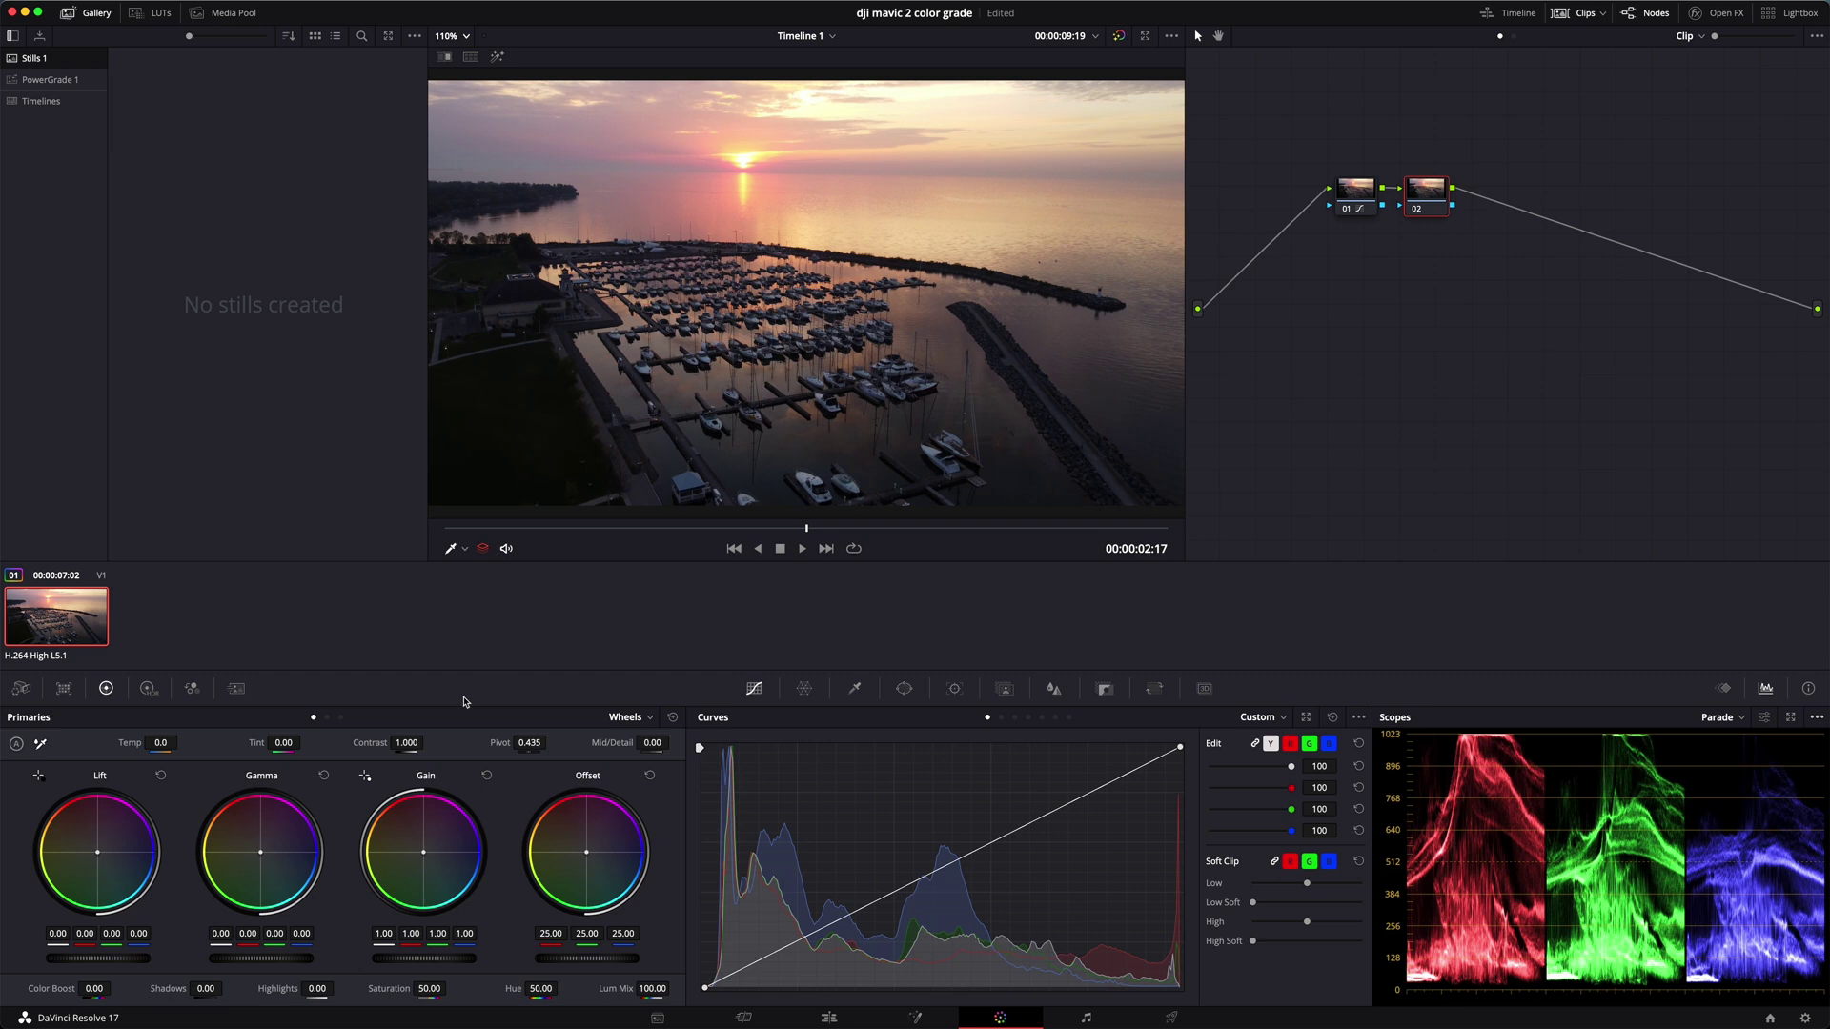
drag(407, 742, 432, 745)
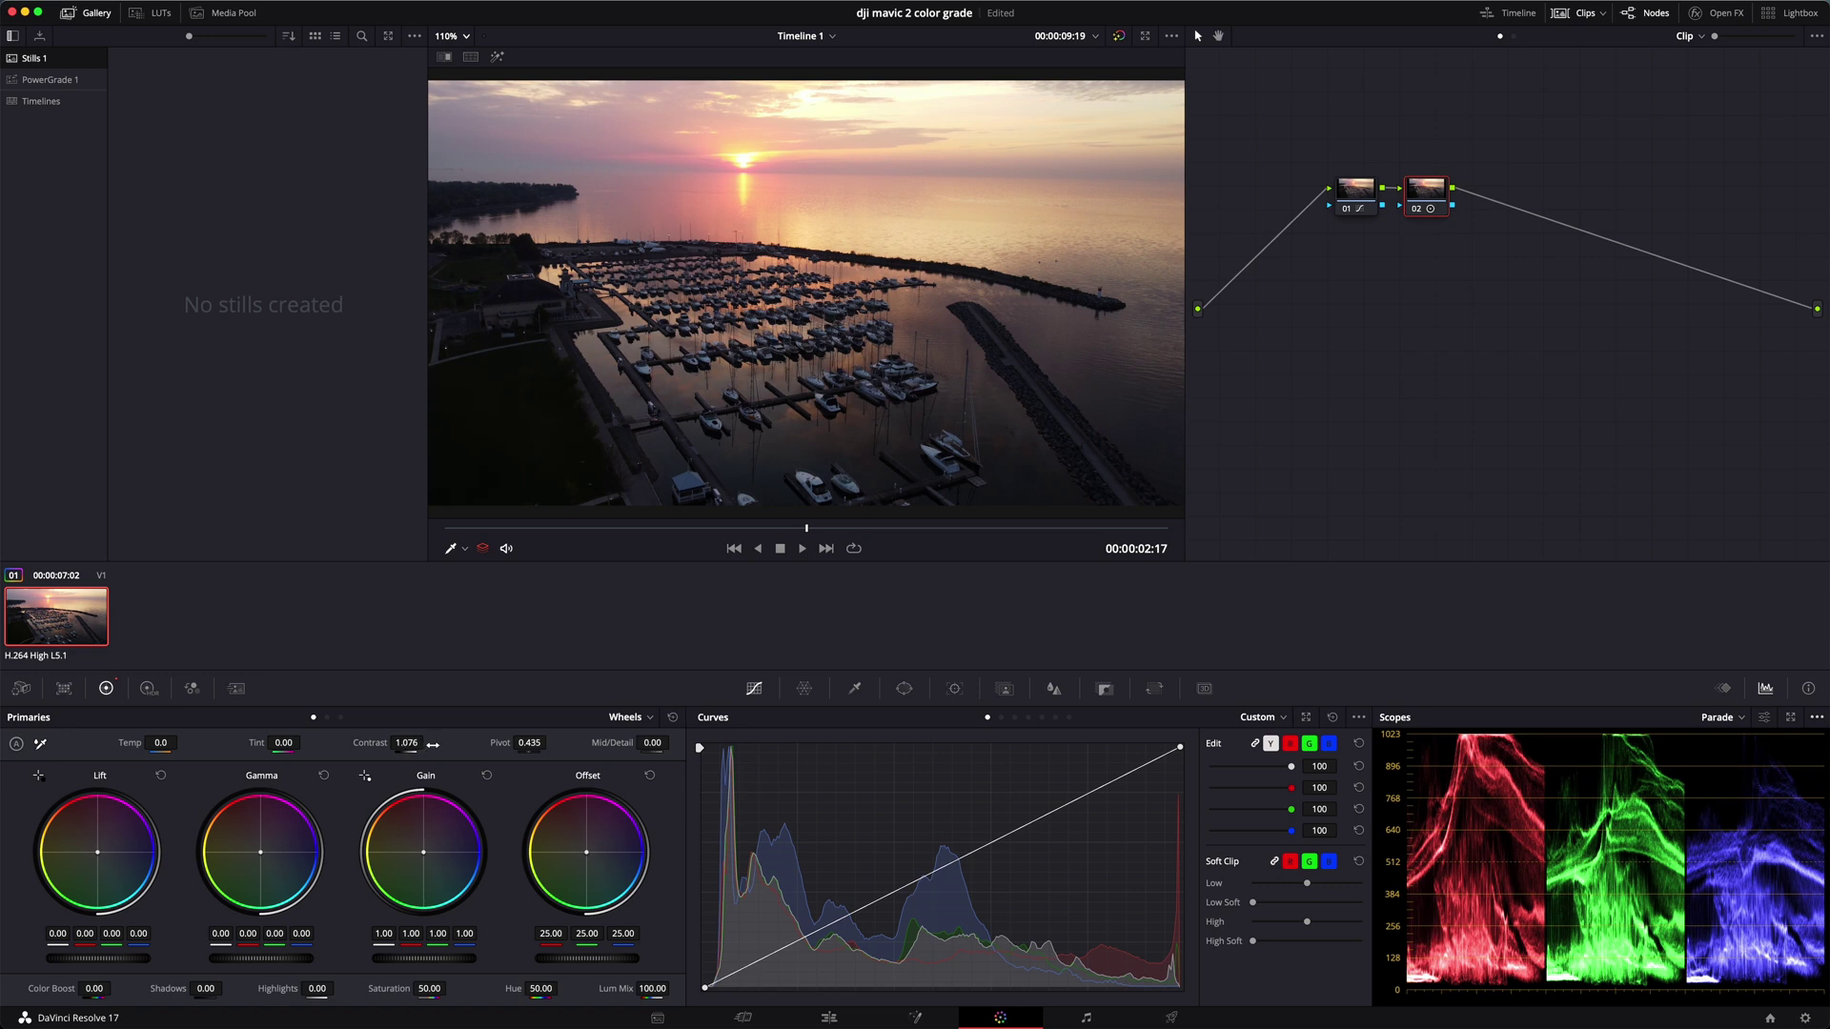
mouse_move(530, 742)
mouse_down()
mouse_move(552, 742)
mouse_move(524, 747)
mouse_up()
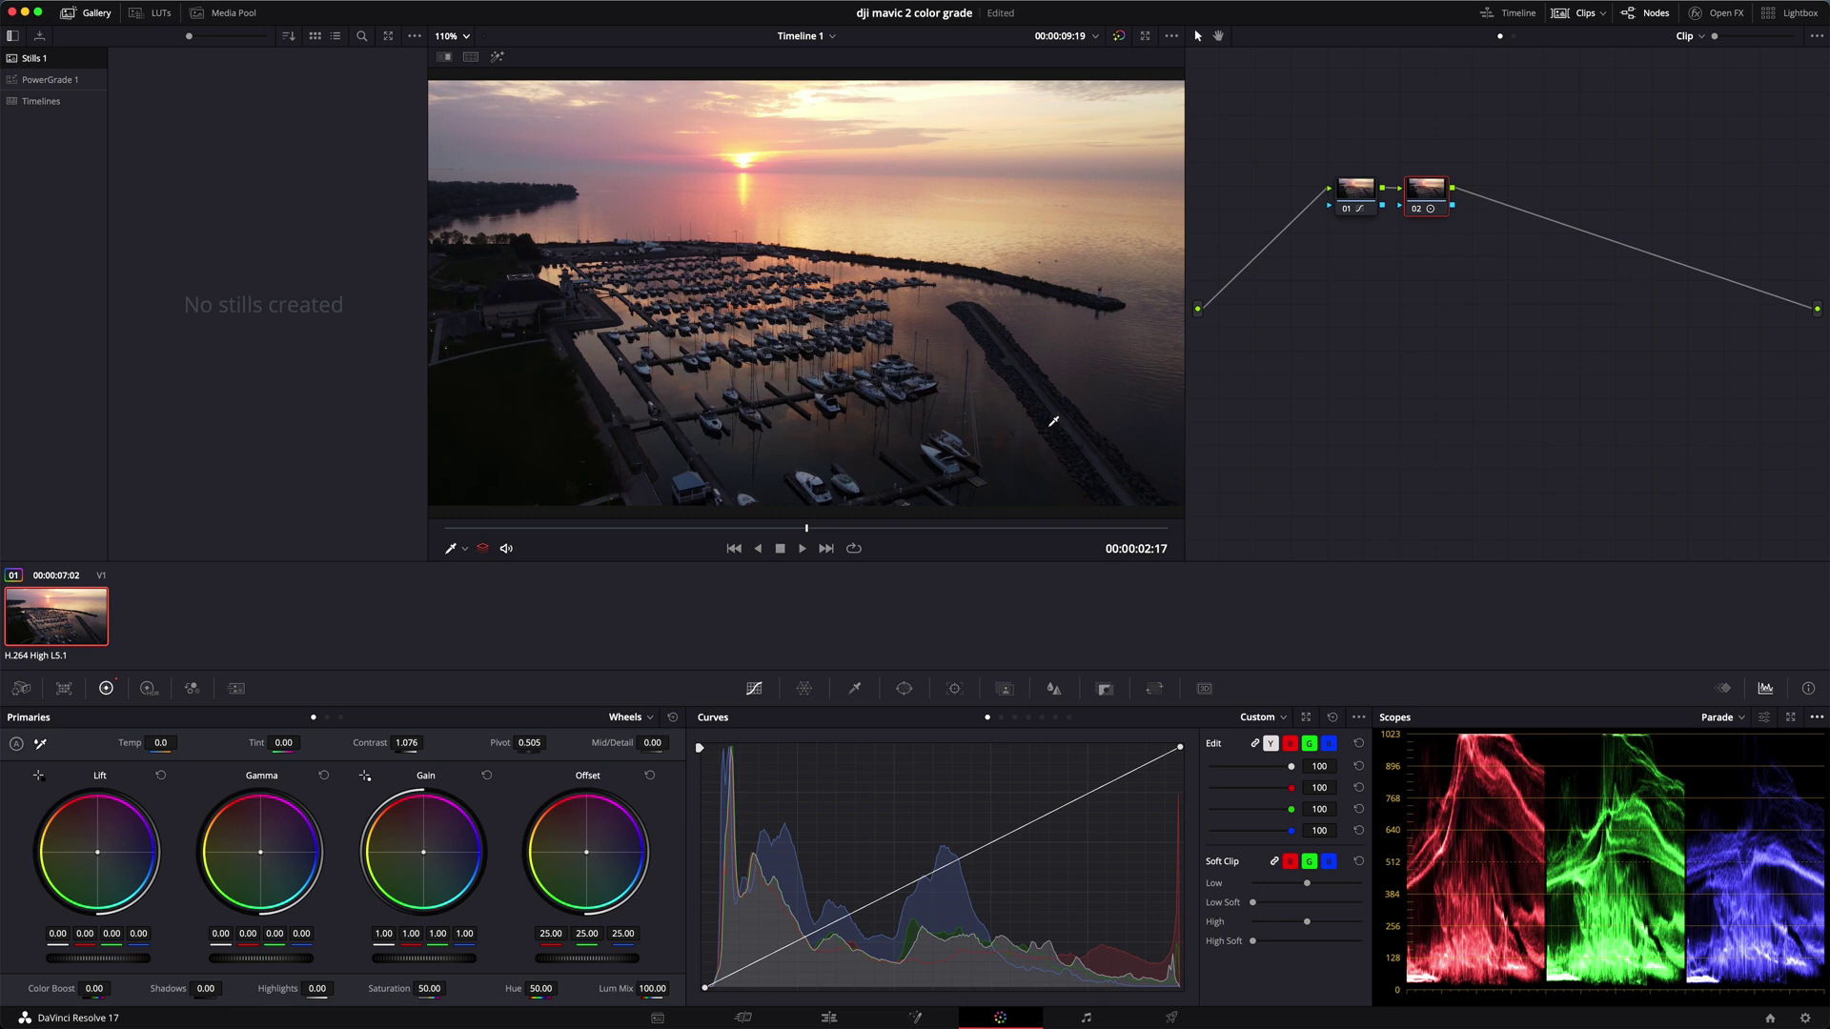
Step: Compare the clip before and after the grade by repeatedly bypassing all color corrections
key(shift+d)
key(shift+d)
key(shift+d)
key(shift+d)
key(shift+d)
key(shift+d)
Step: Add a serial node 03 with a rectangular power window placed over the boats in the lower foreground
key(alt+s)
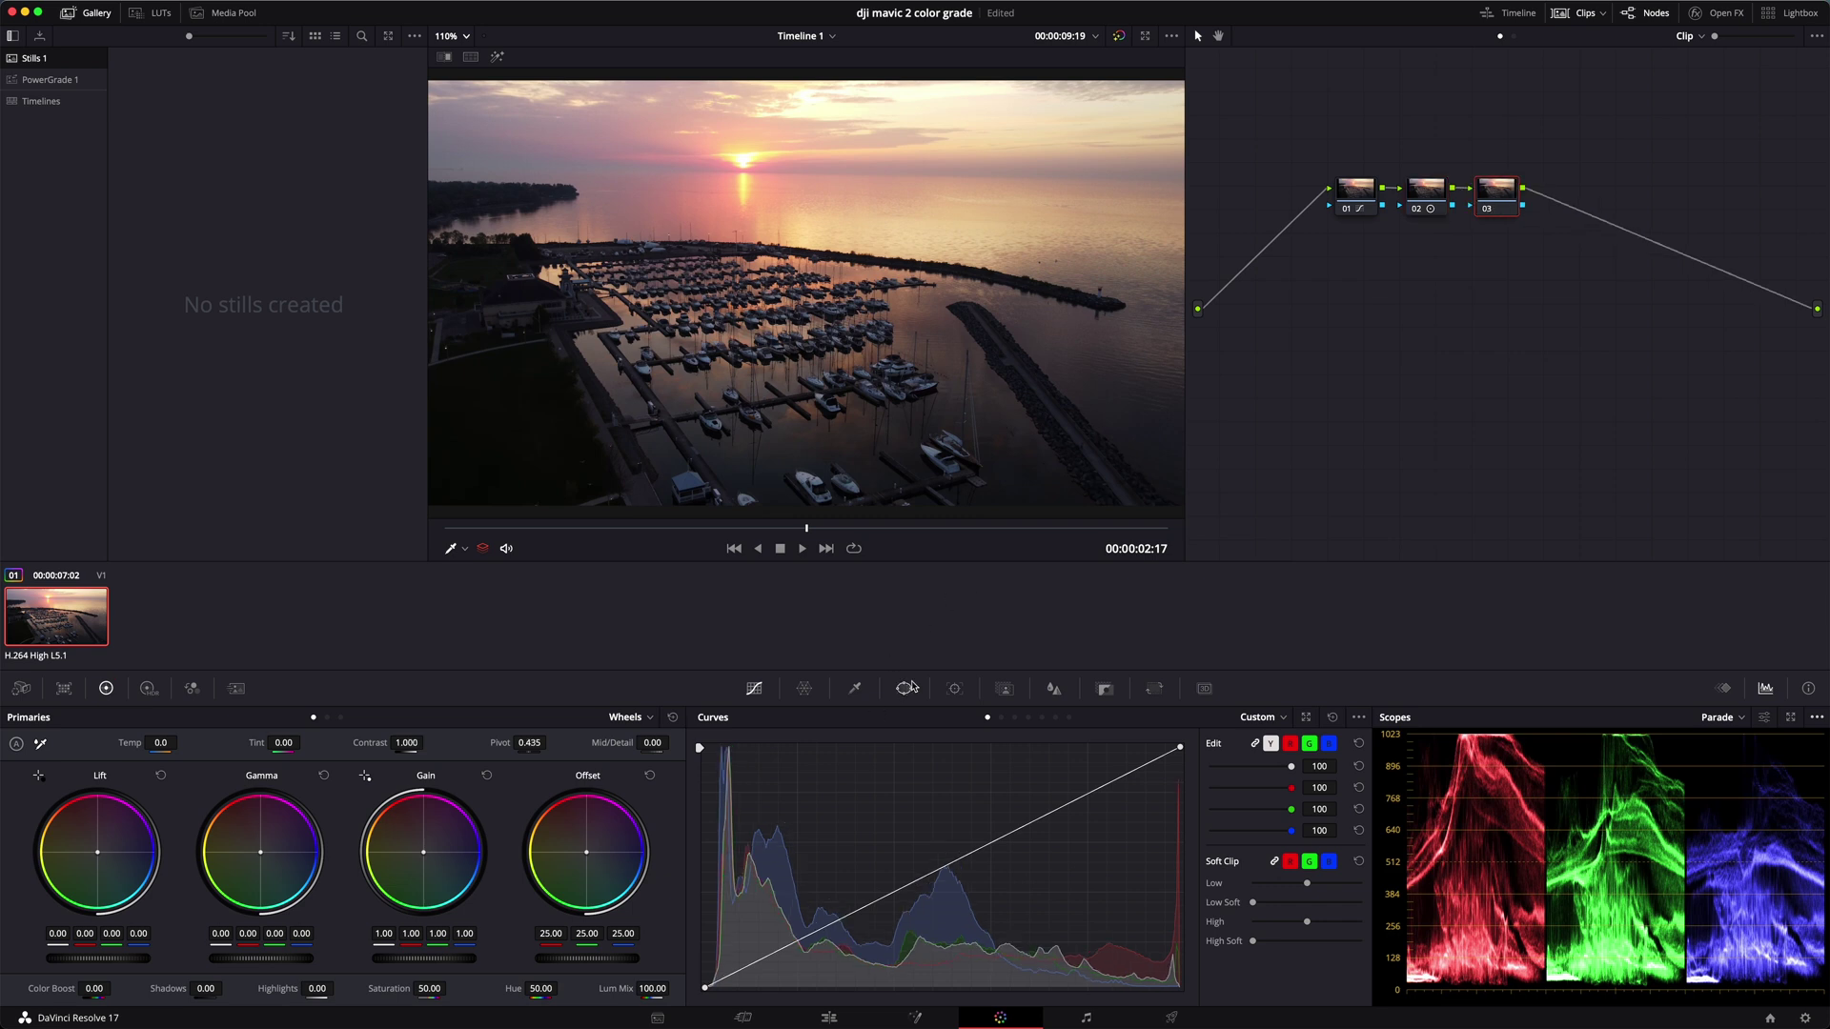
click(903, 688)
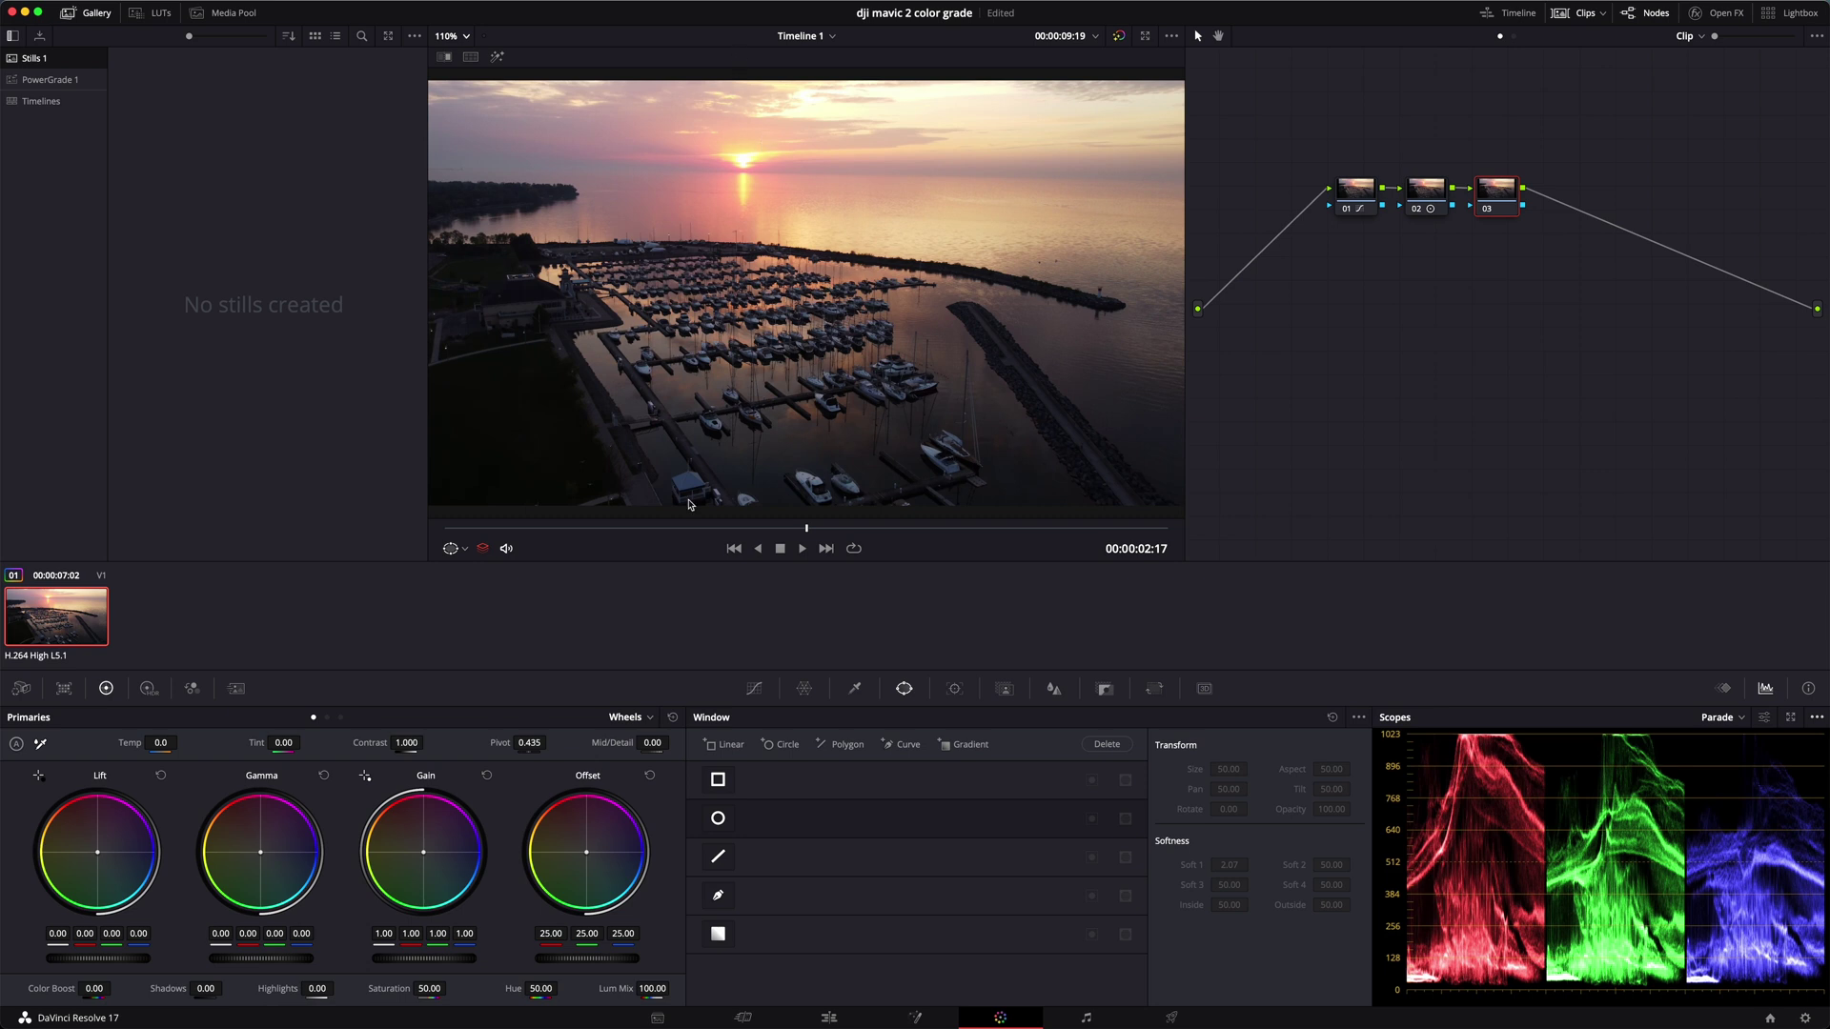
click(721, 780)
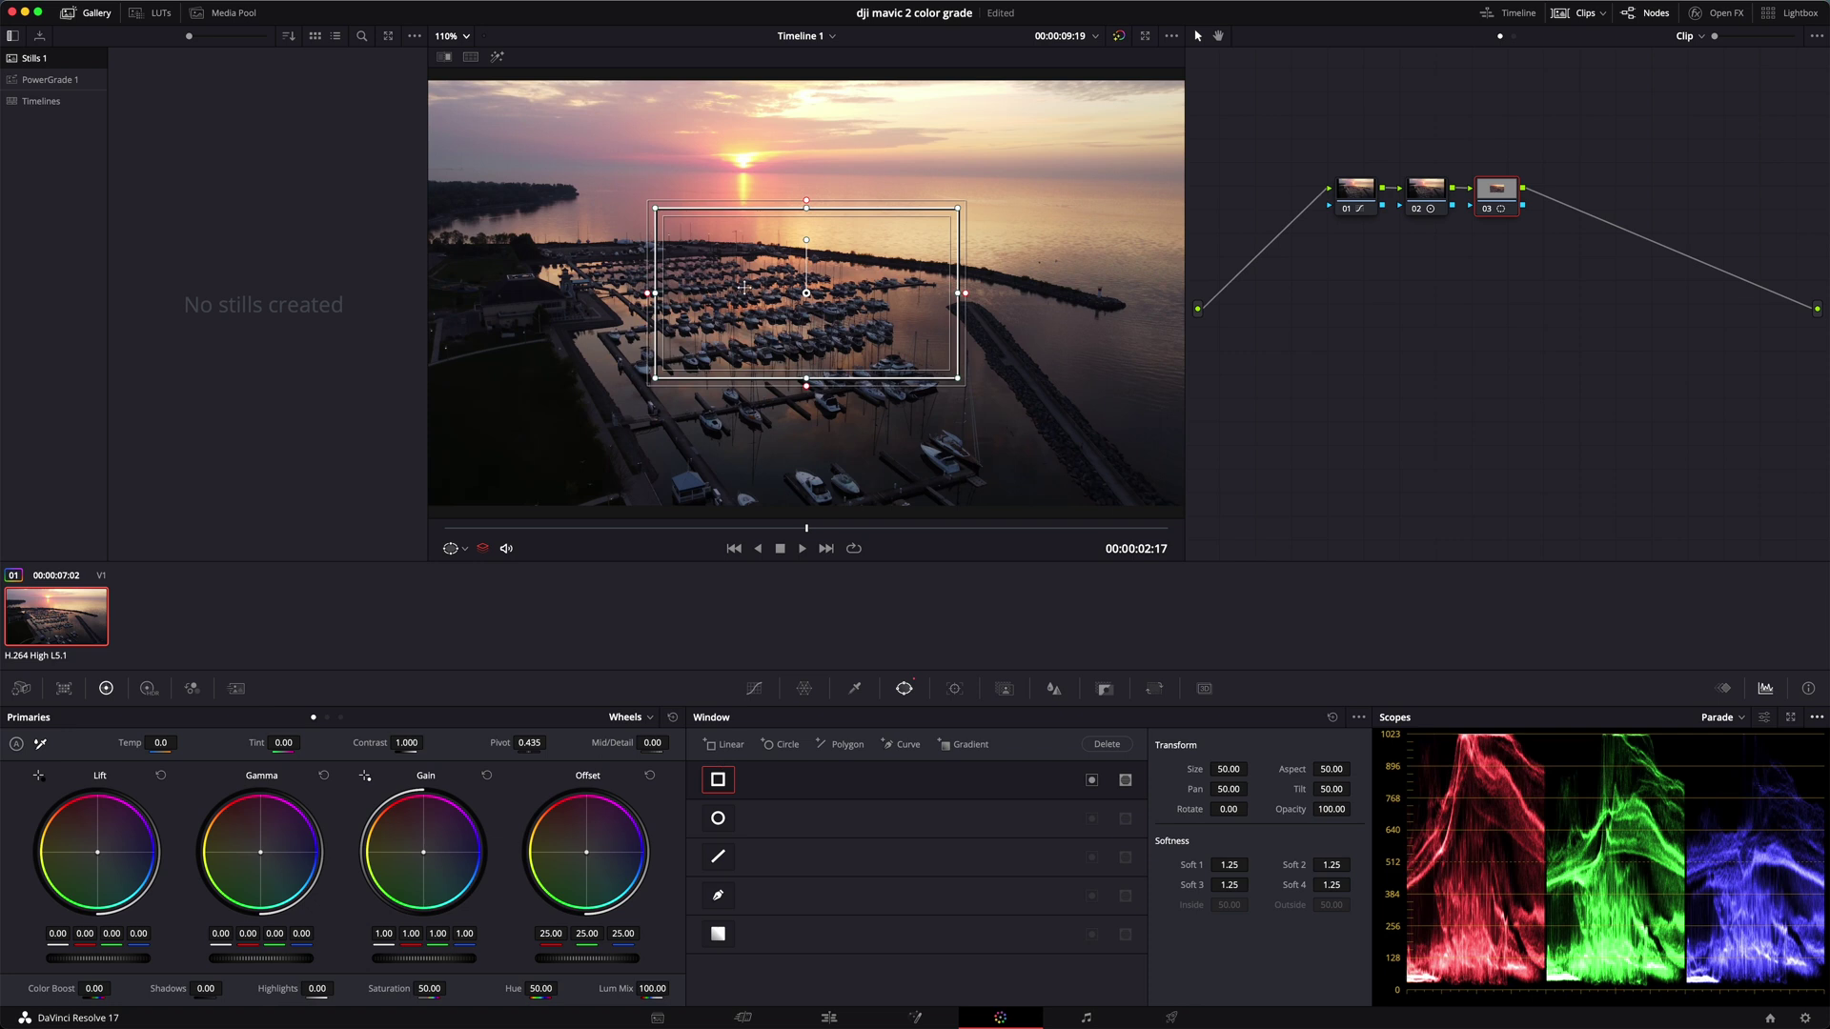
drag(807, 293, 810, 388)
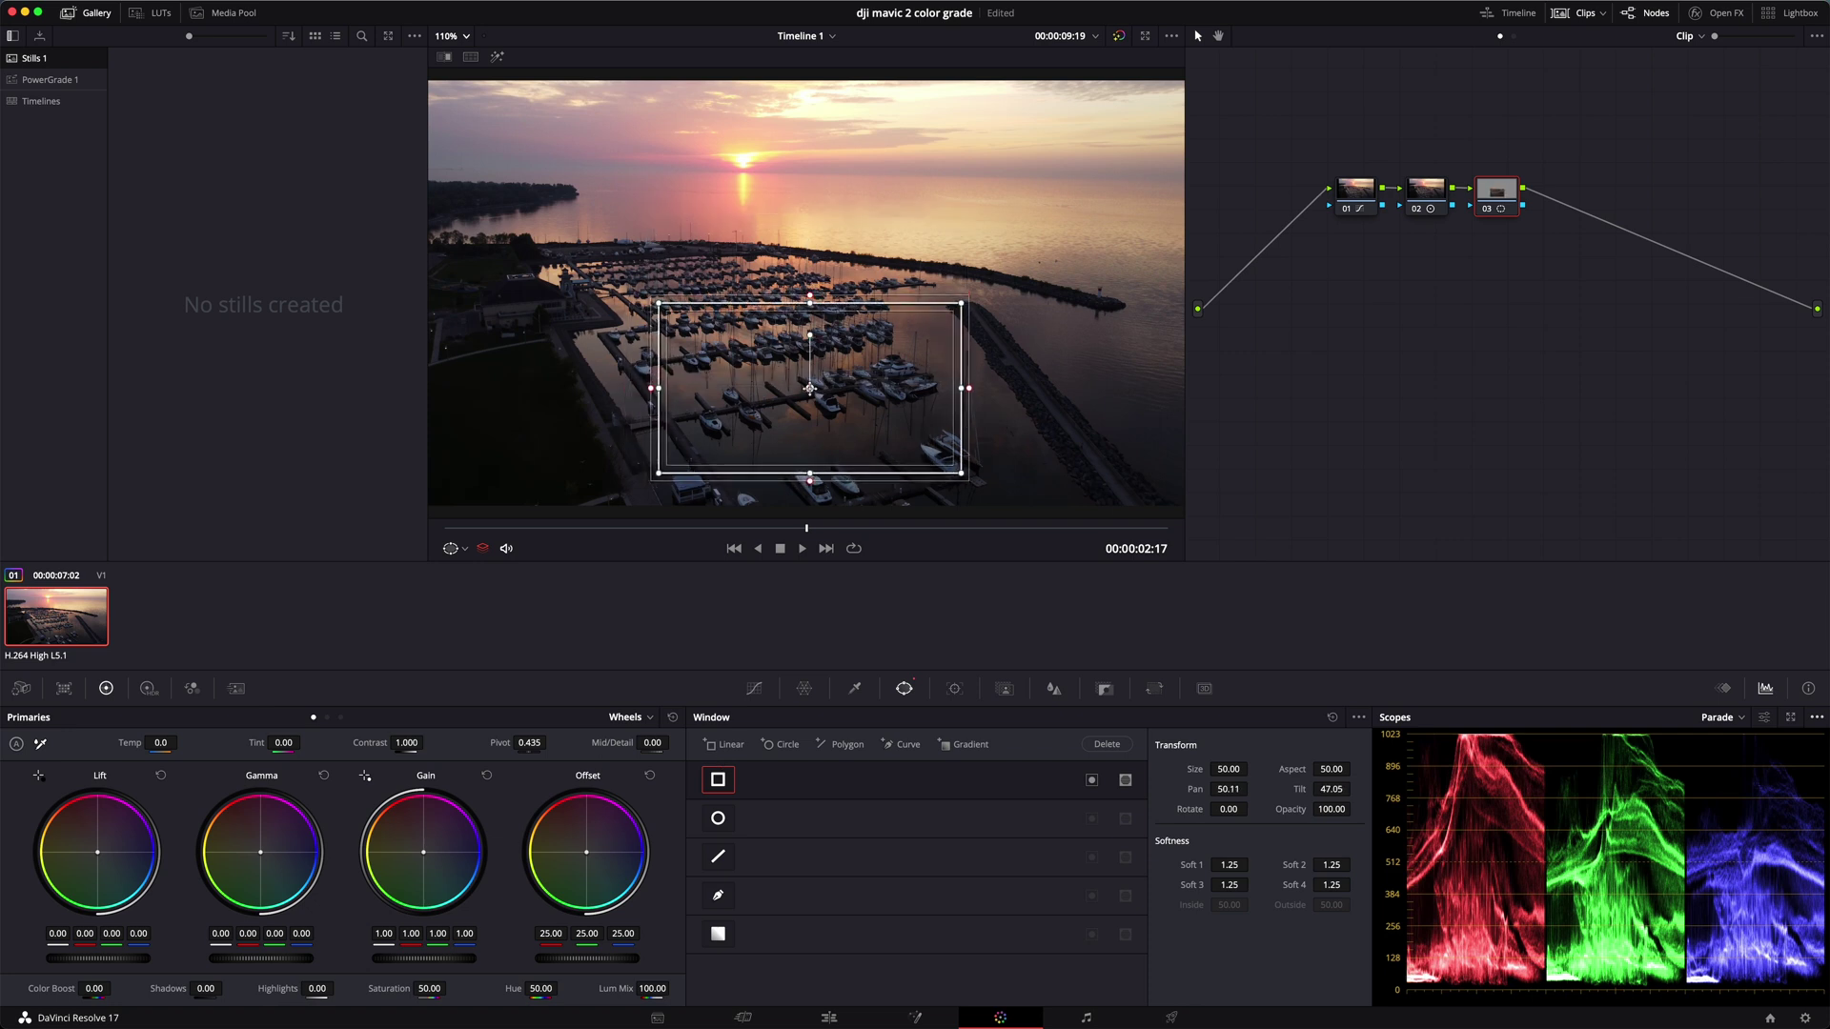
Step: Enlarge the rectangular window to cover the marina below the horizon and soften its edges to about 7 on every side
scroll(1038, 335, down, 3)
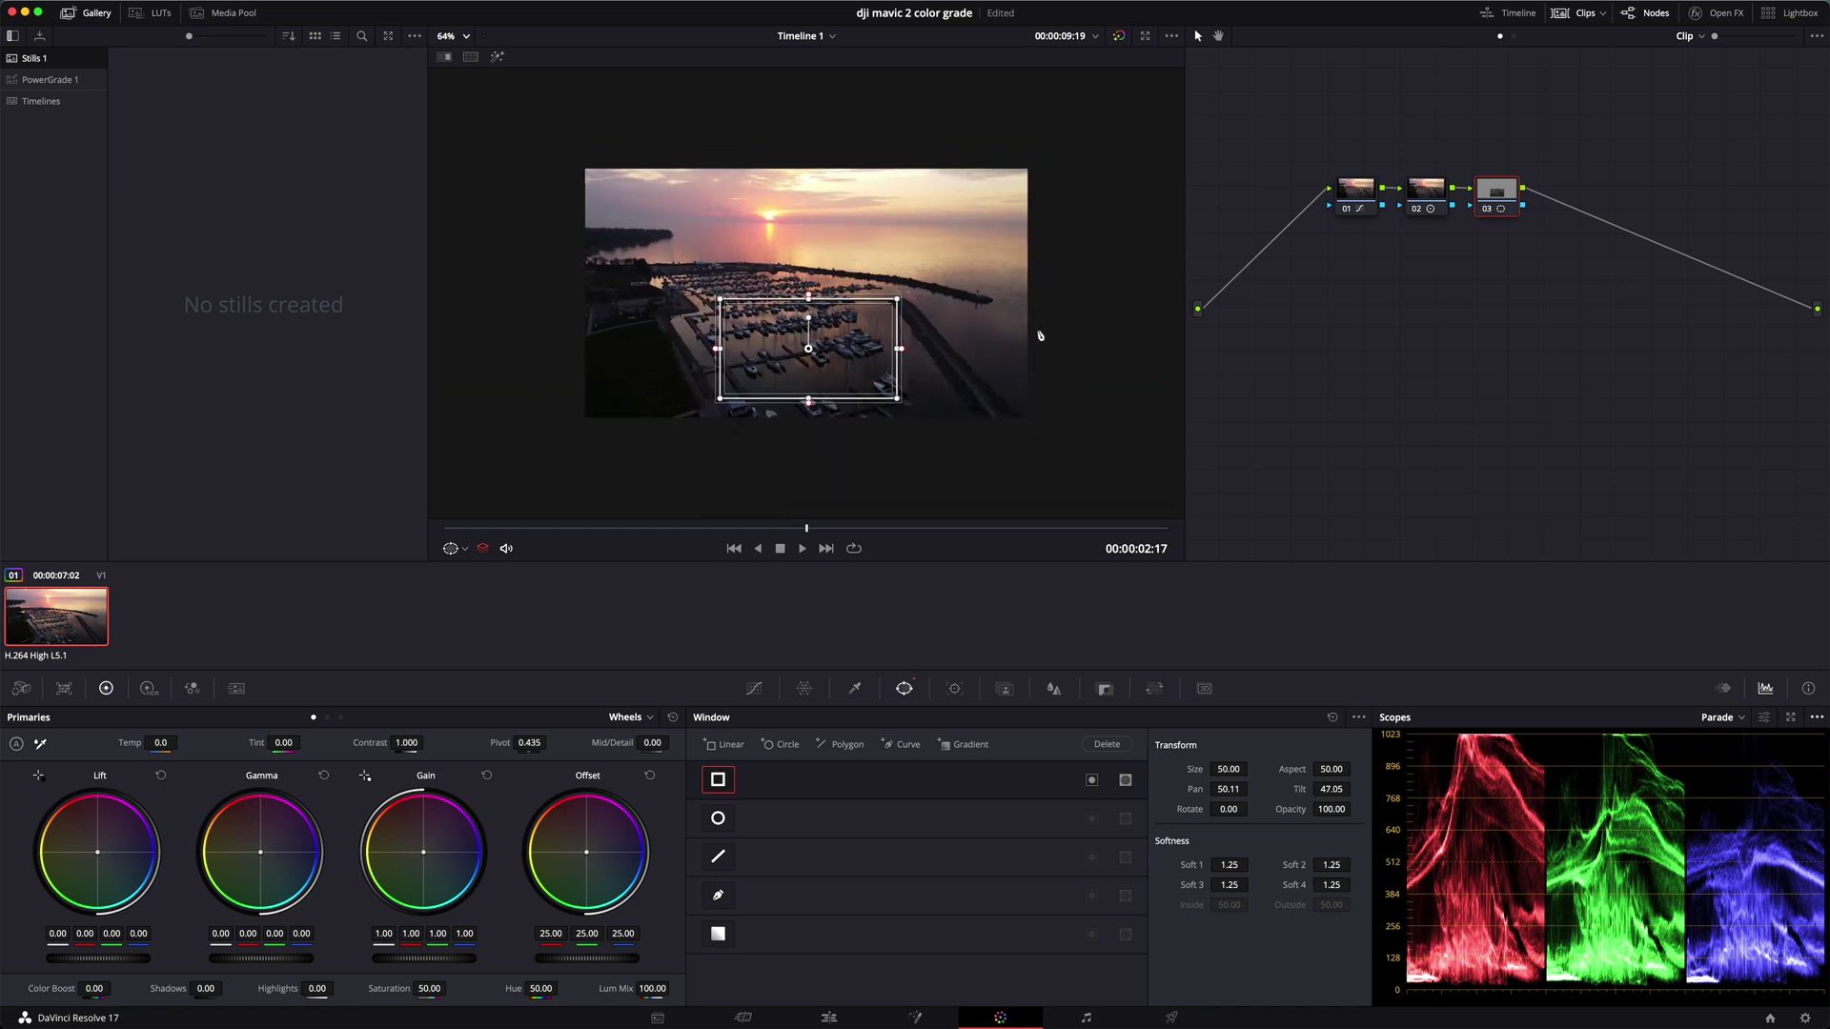
drag(696, 430, 555, 448)
drag(695, 301, 551, 297)
drag(923, 300, 1057, 298)
drag(923, 428, 1068, 441)
drag(809, 450, 796, 478)
drag(806, 292, 796, 233)
drag(550, 359, 523, 357)
drag(1072, 357, 1099, 357)
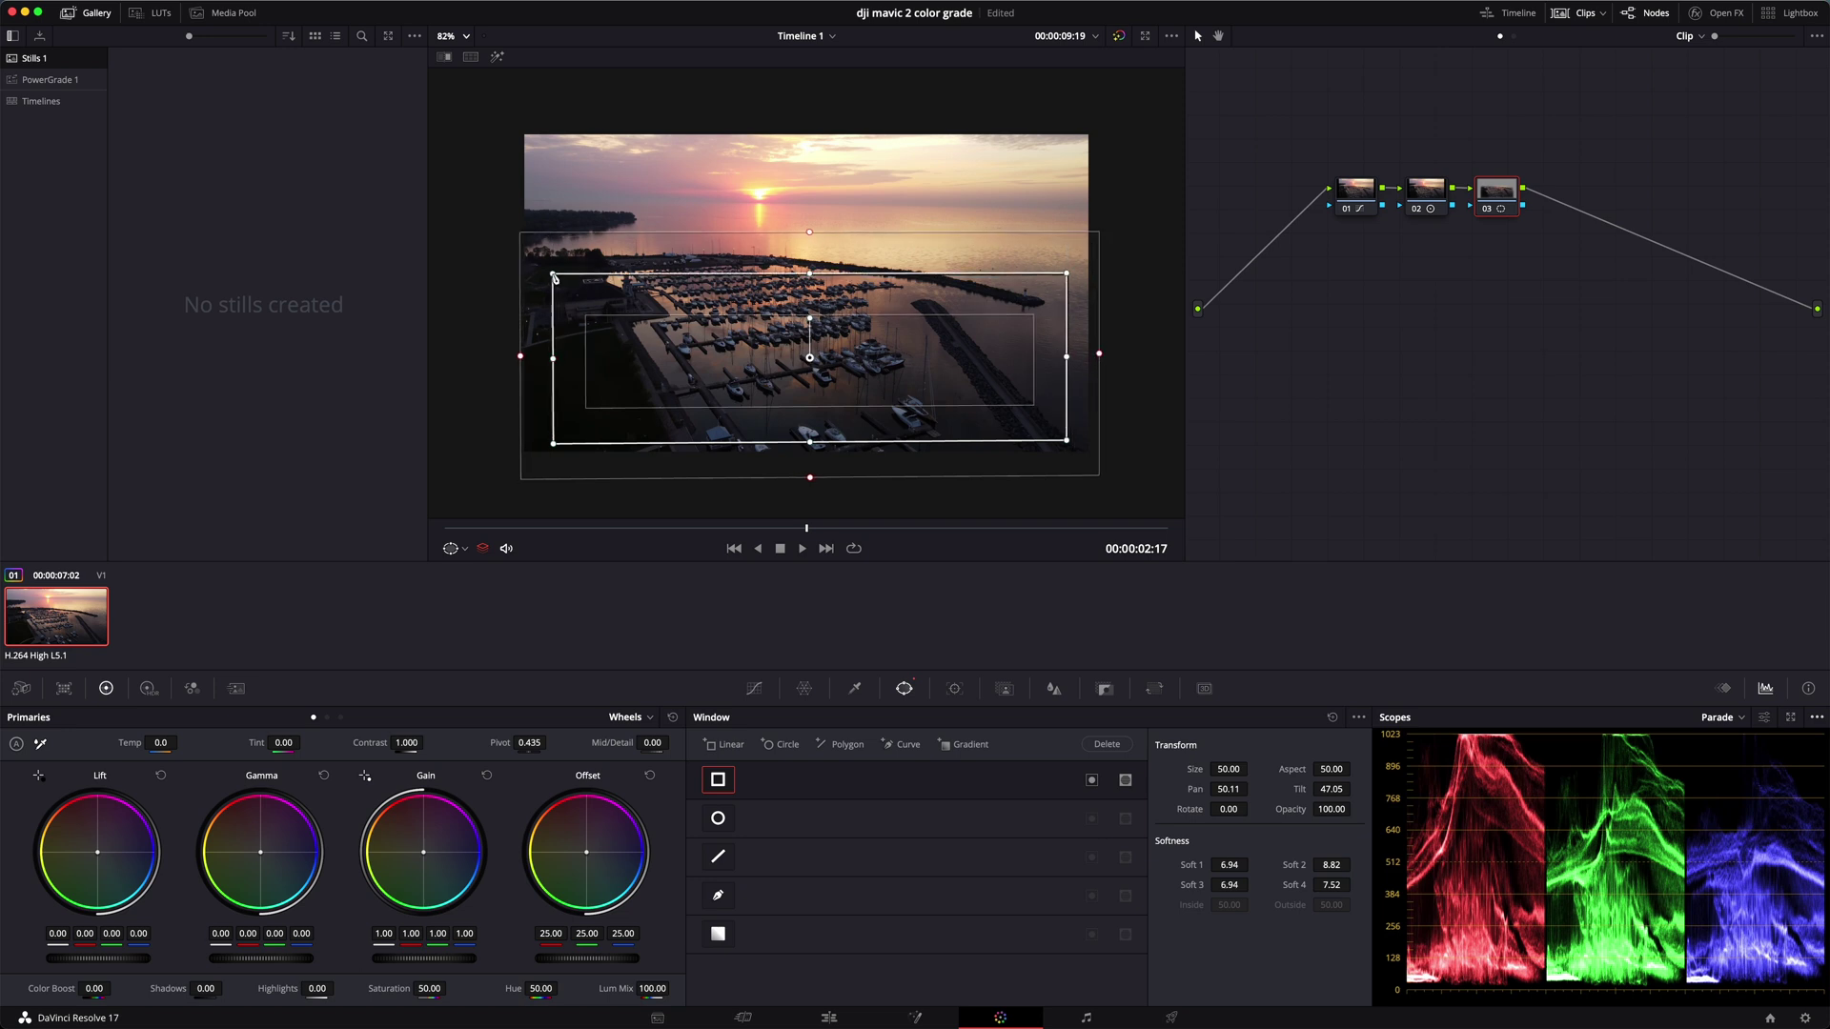
drag(811, 234, 809, 240)
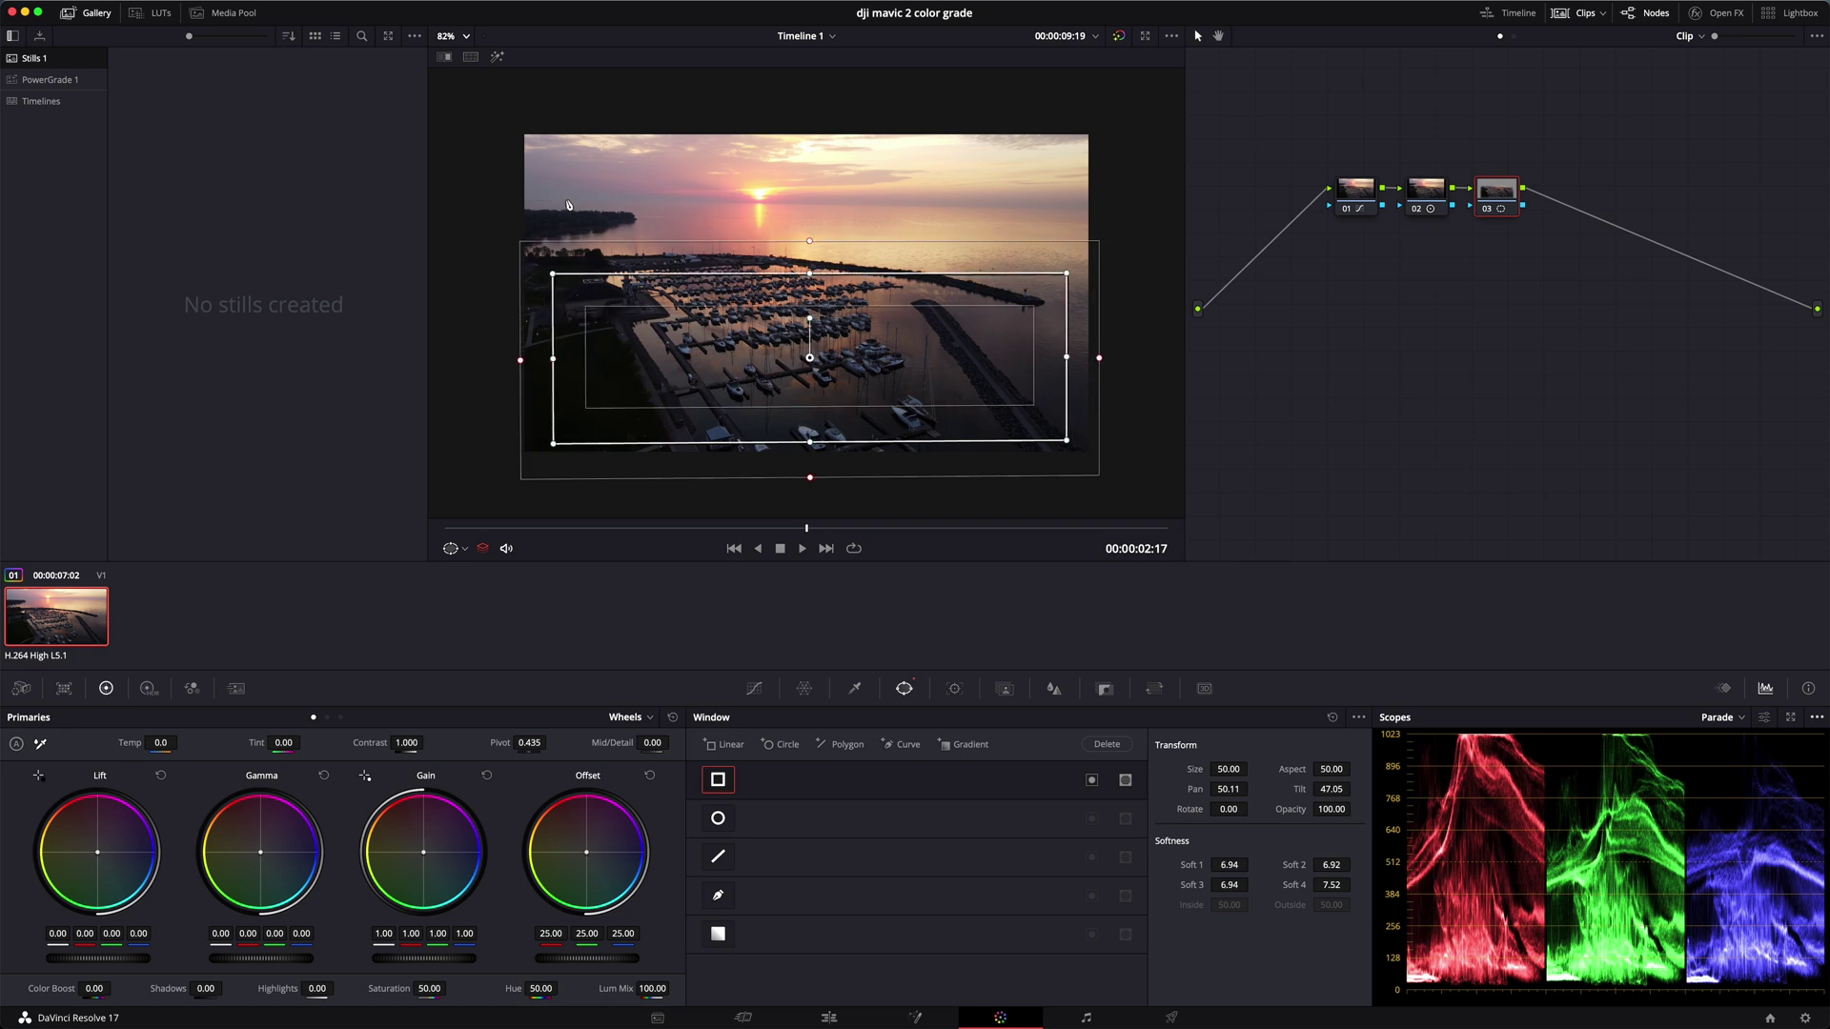
Step: Preview the windowed area with Highlight, and set node 03's Shadows to 40.50
click(499, 61)
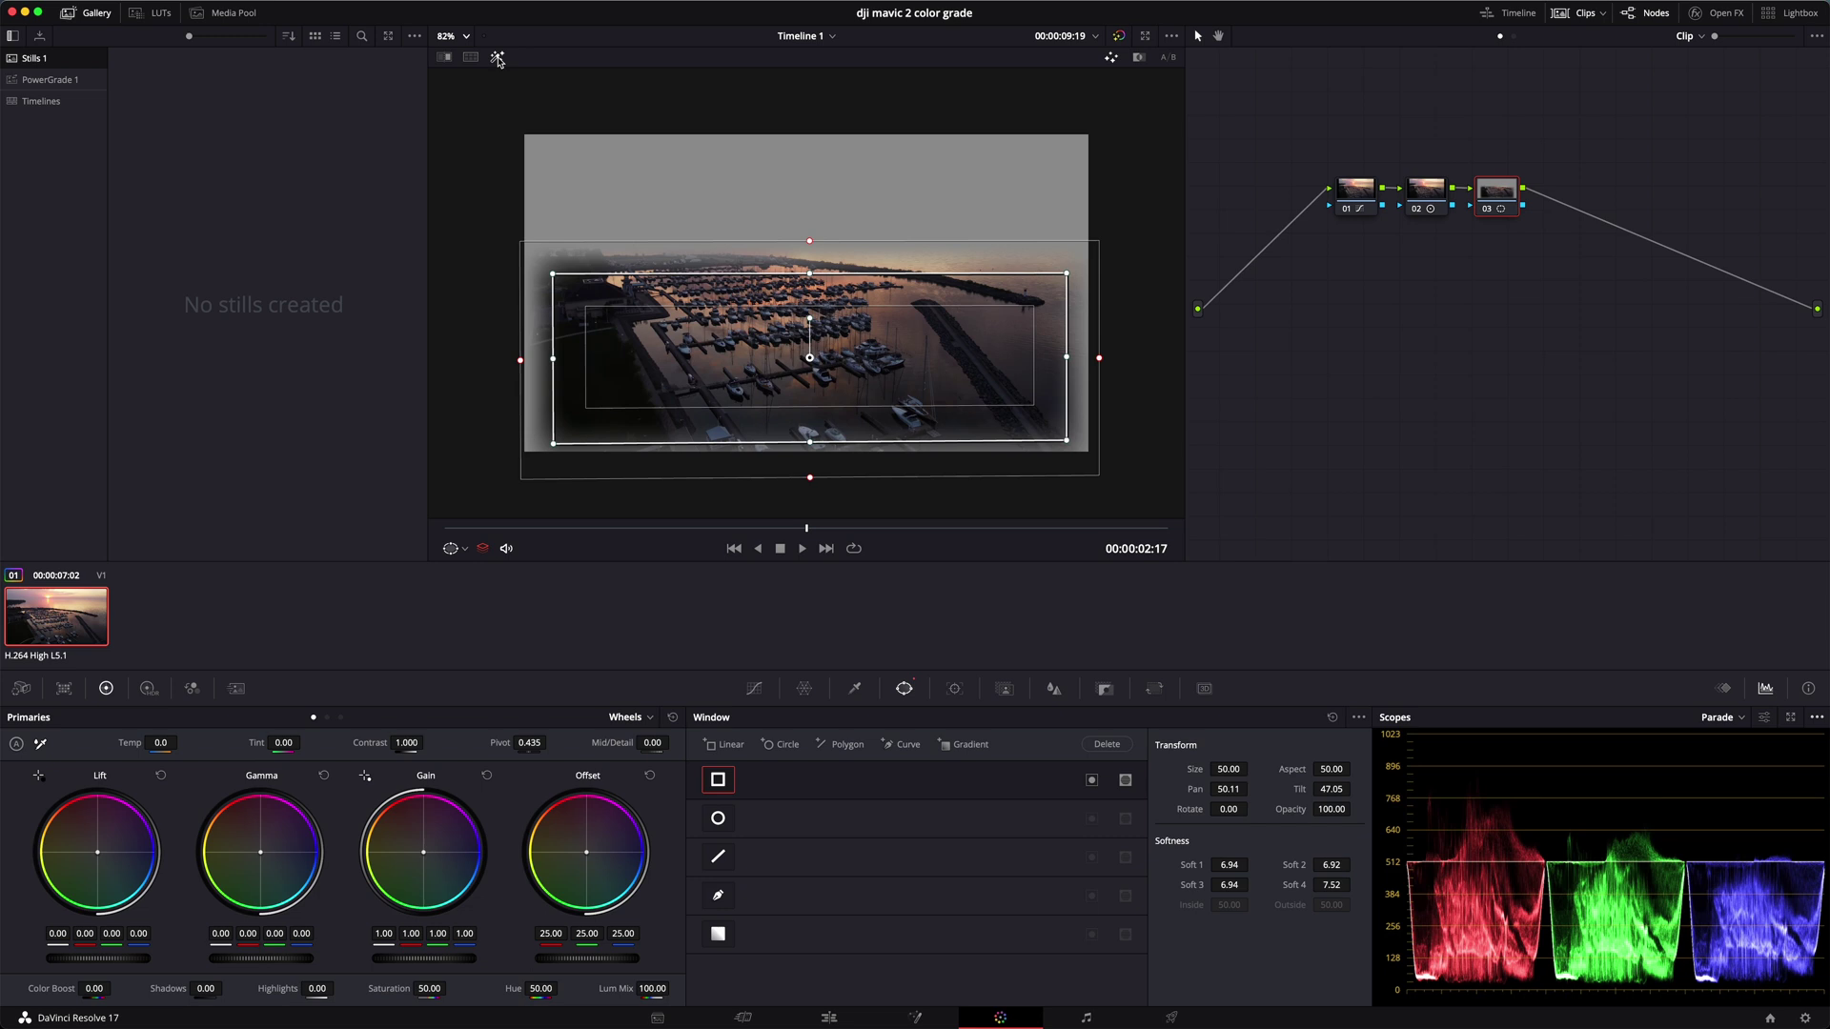
click(496, 57)
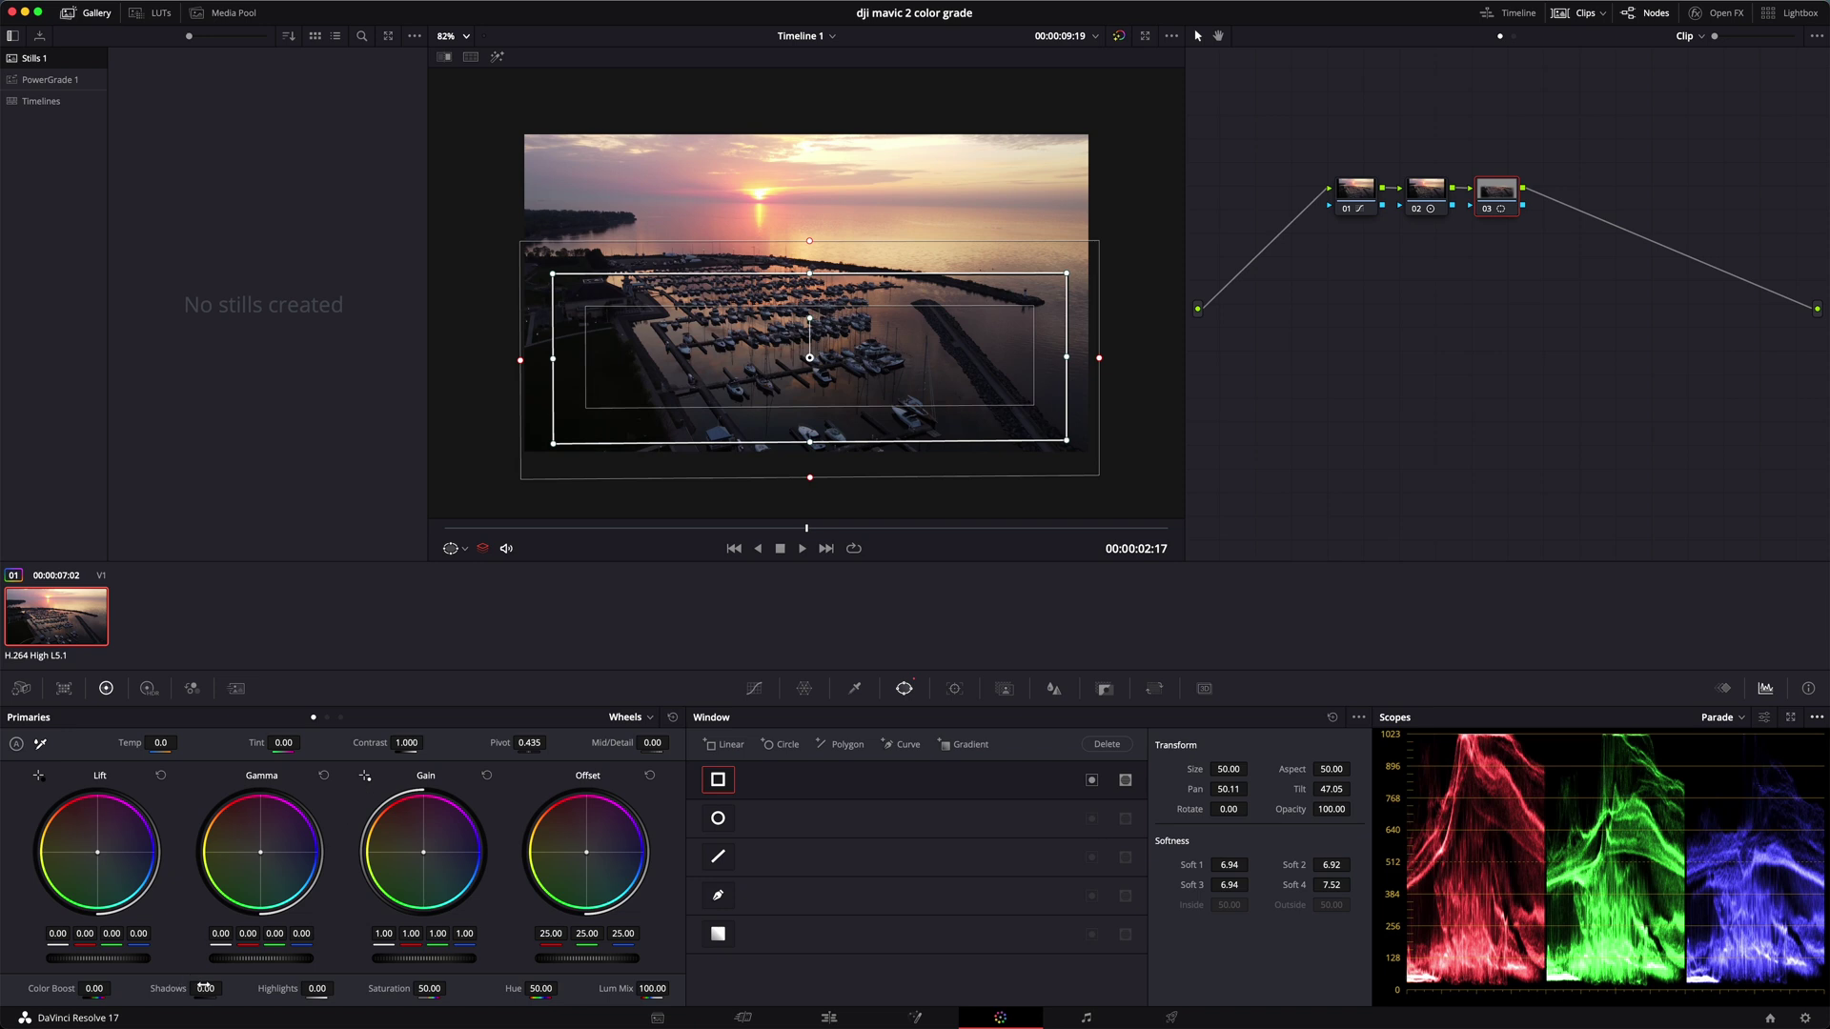
drag(205, 988, 225, 988)
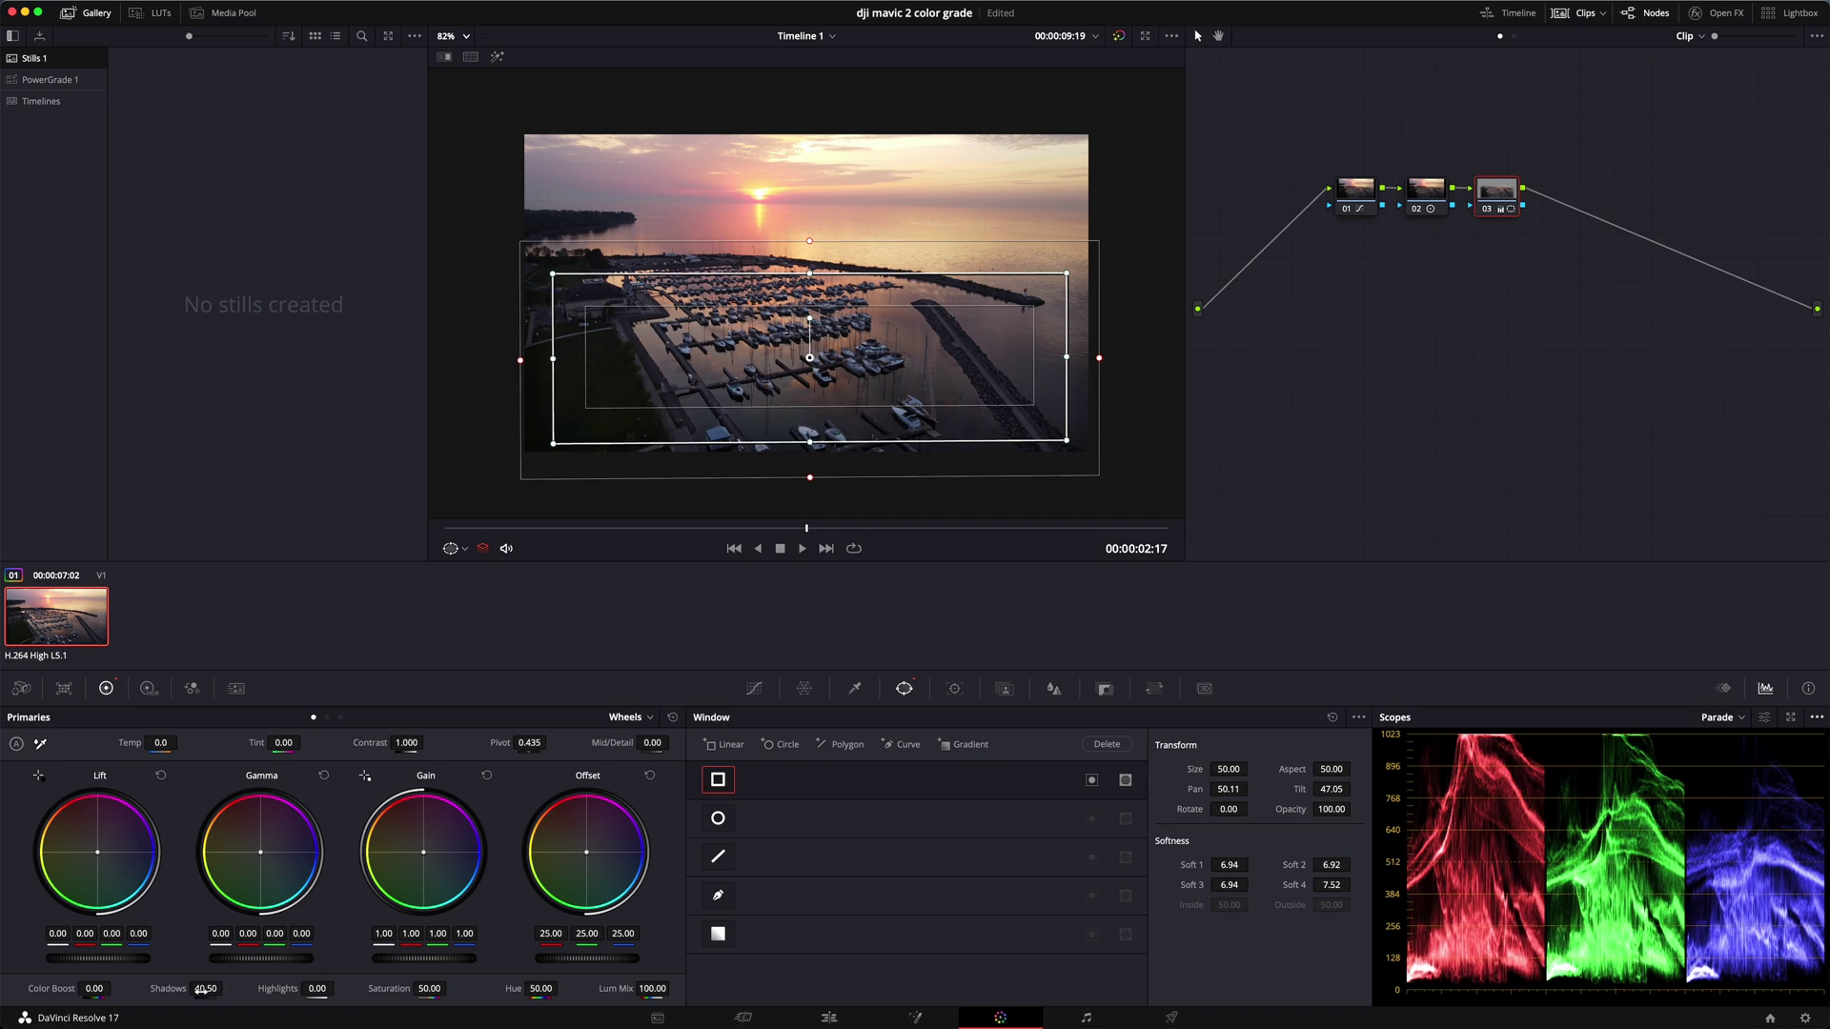
Step: Raise the saturation of the red-orange tones to 1.30 at input hue 267.75 with node 03's Hue Vs Sat curve
click(756, 687)
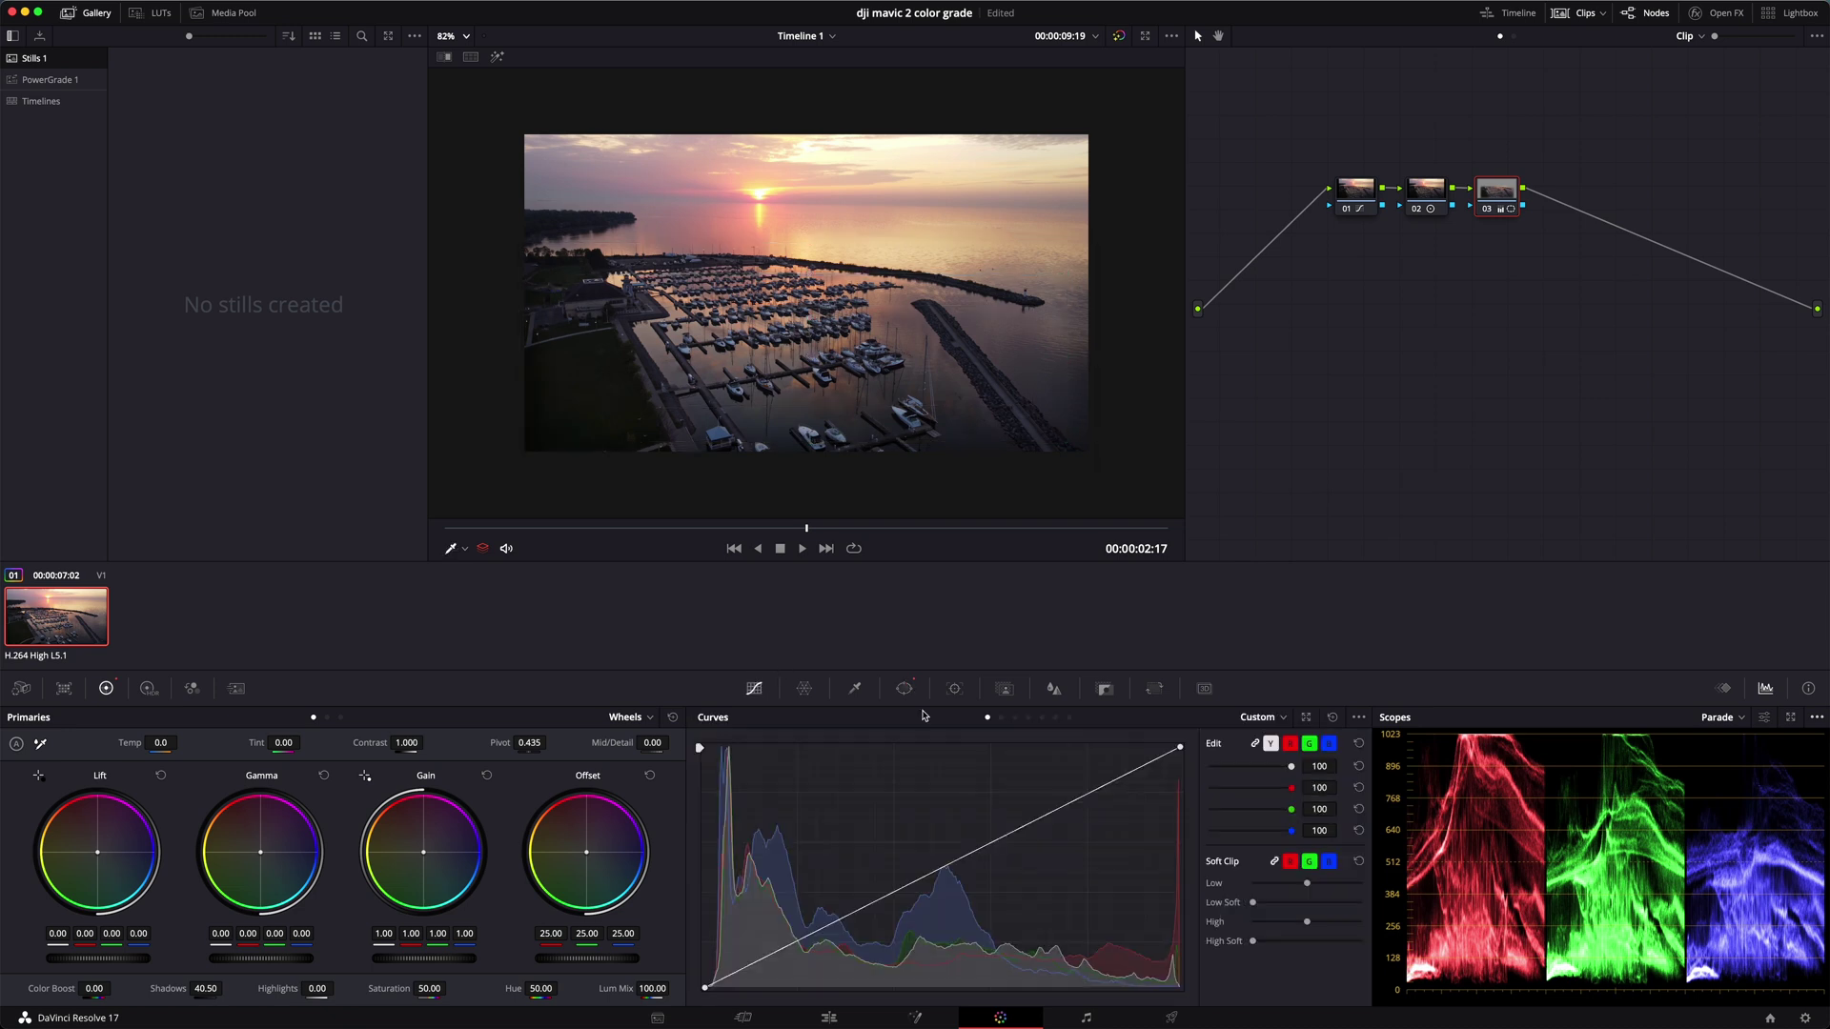
click(1015, 718)
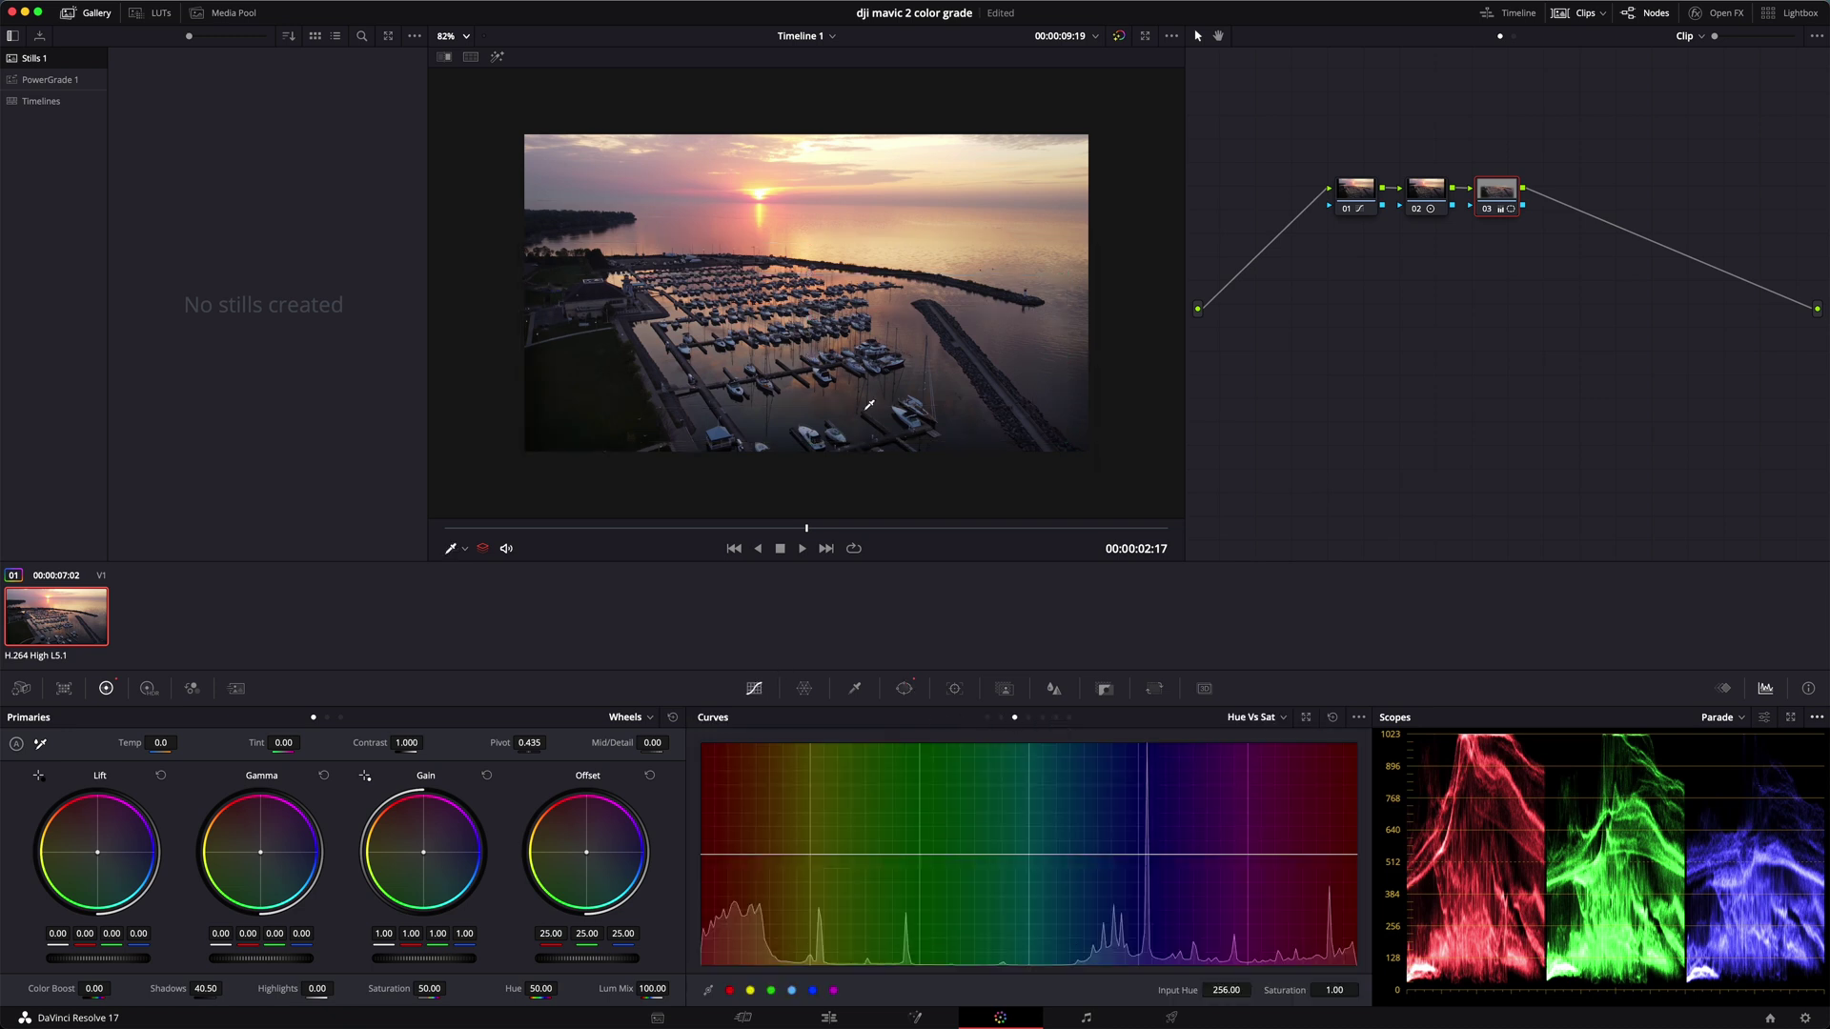
click(457, 550)
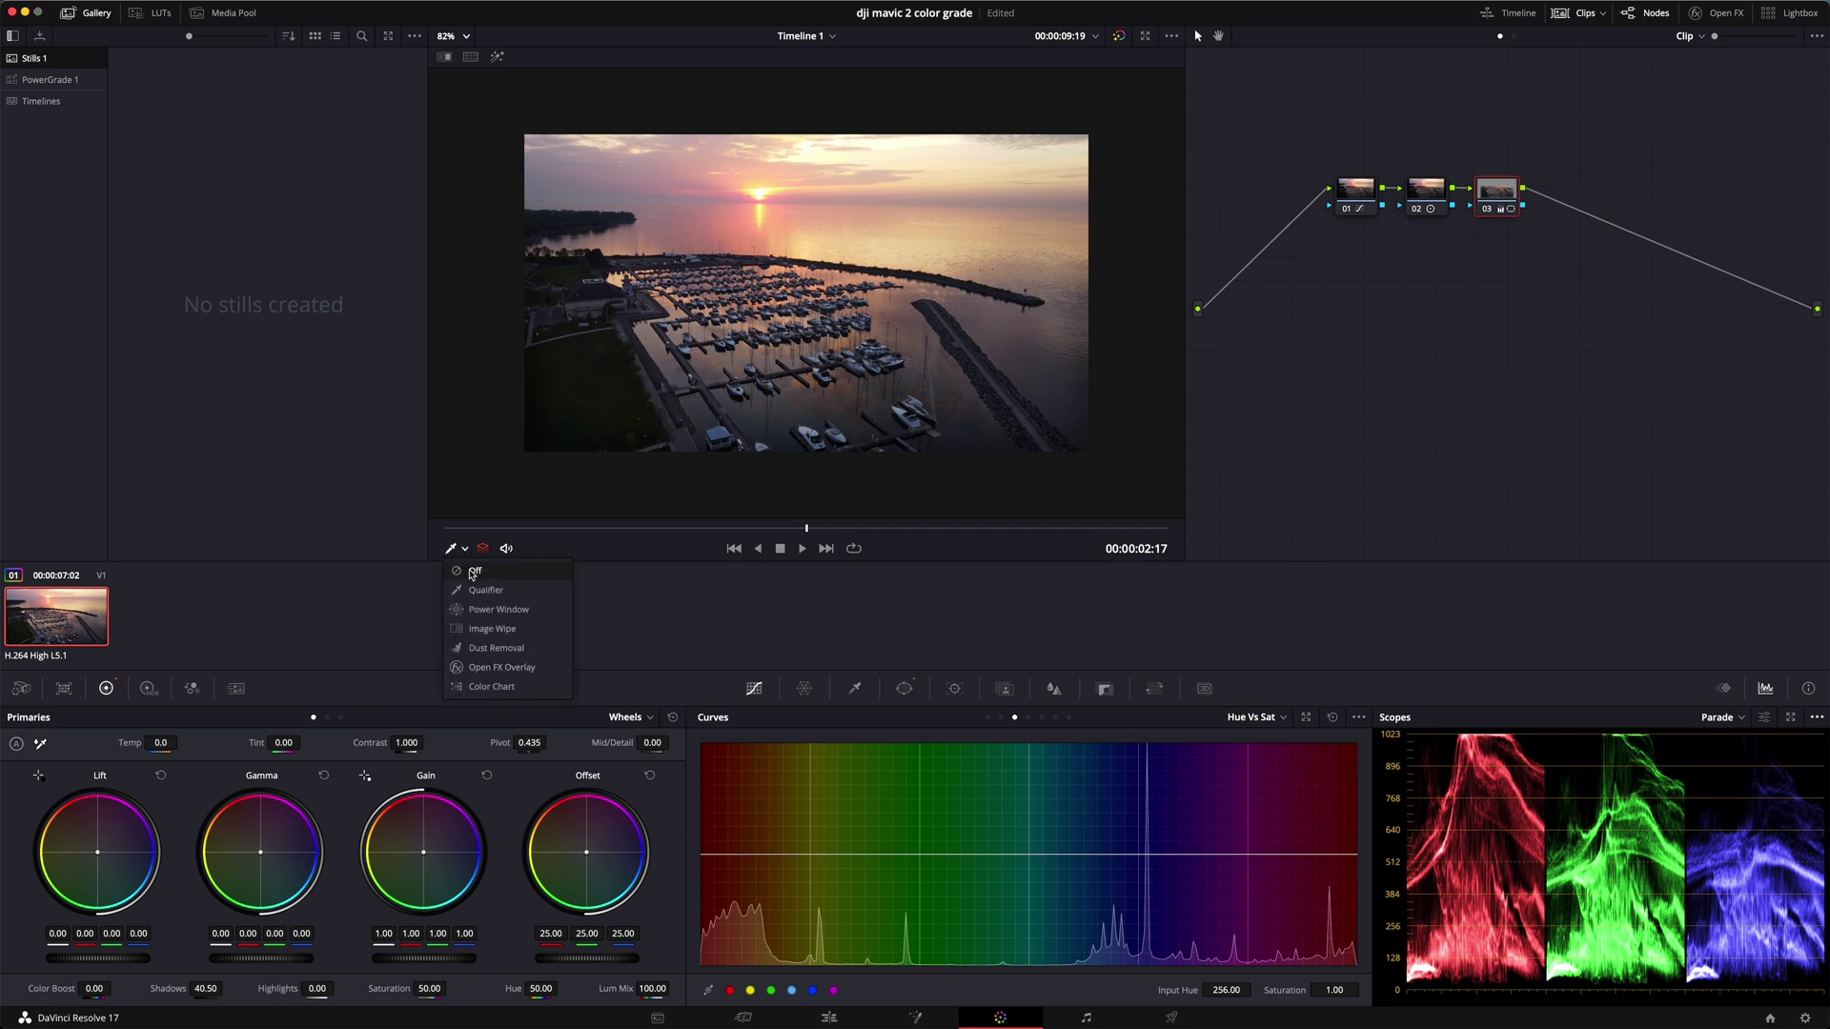
click(848, 397)
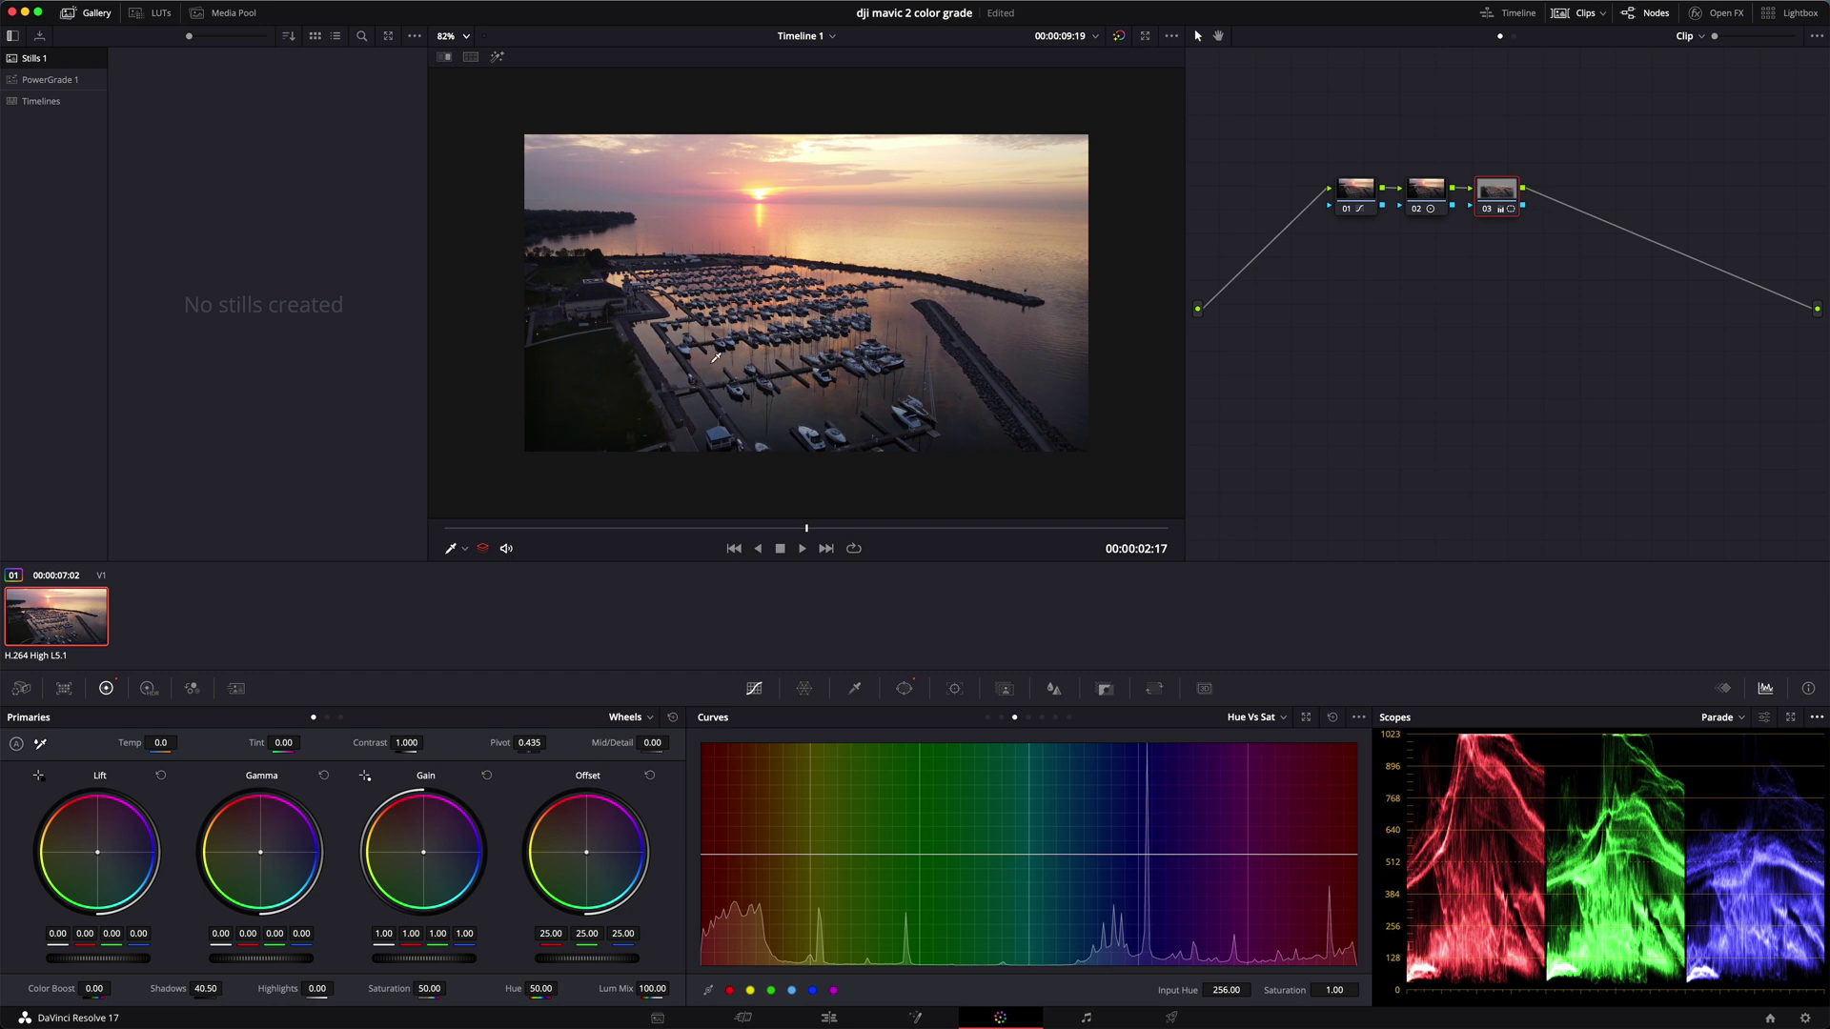
click(743, 853)
drag(719, 855, 722, 823)
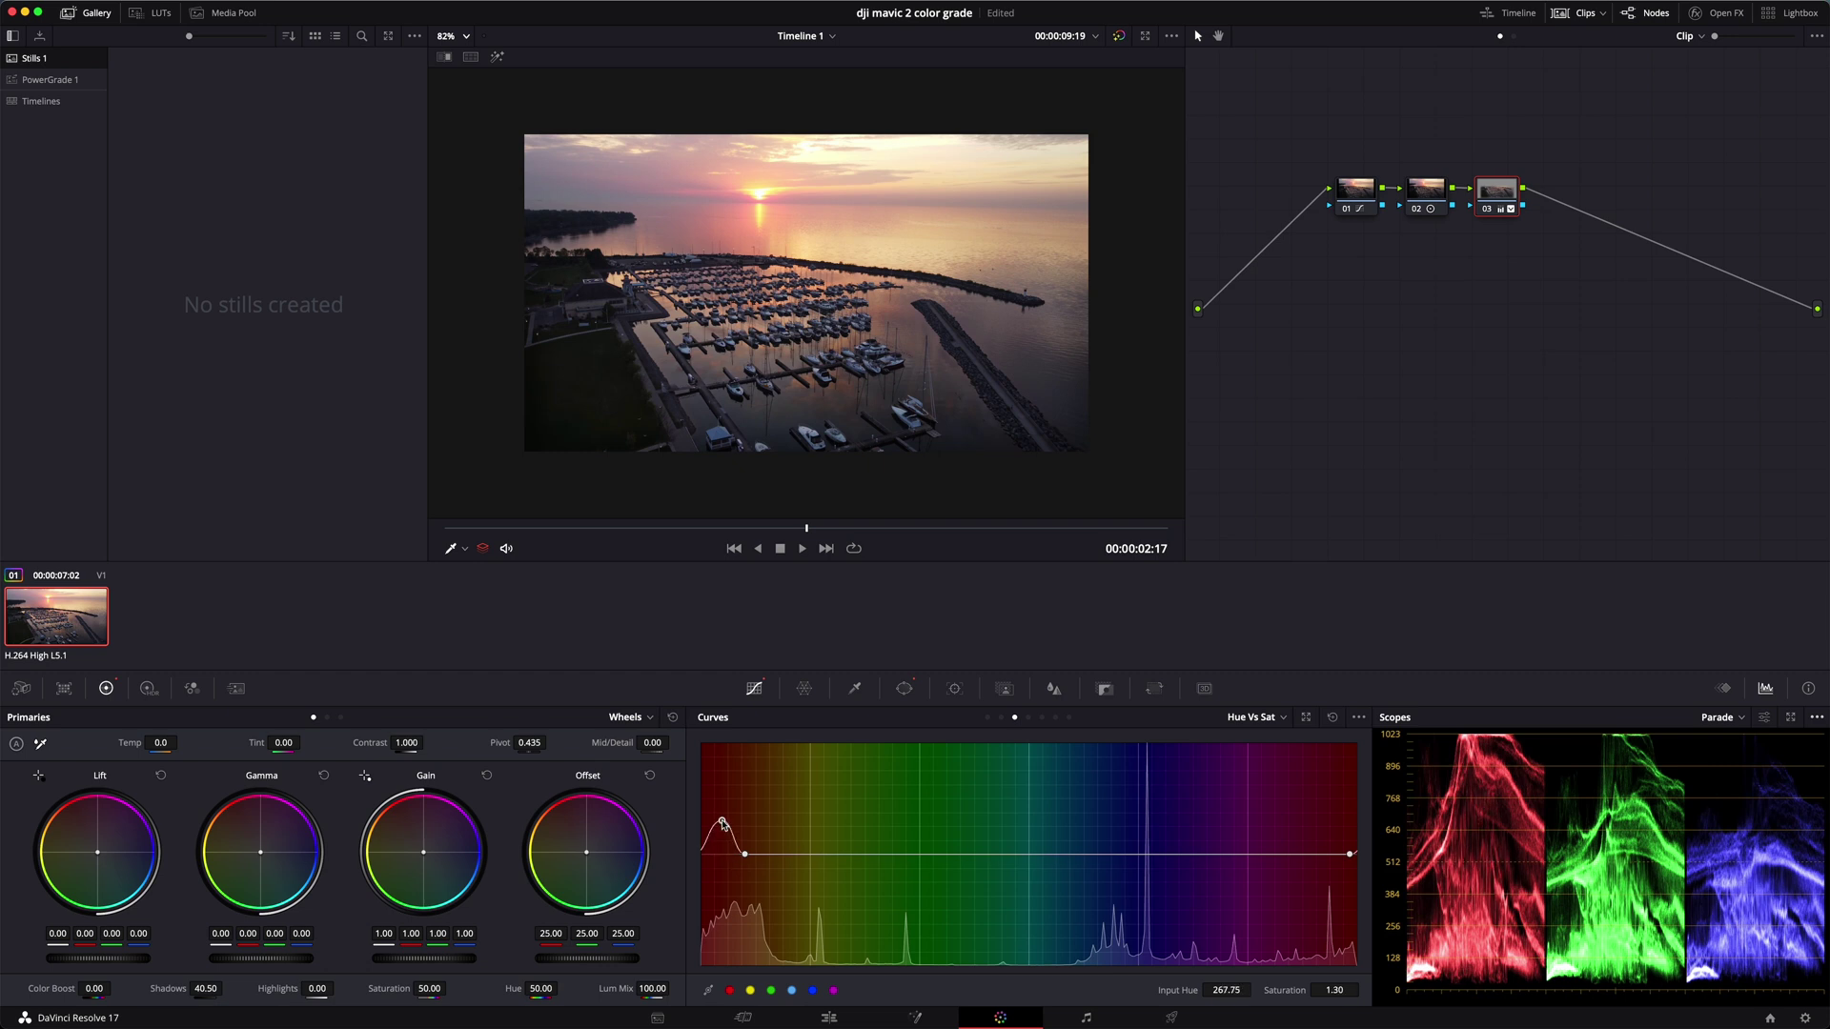
Step: Disable and re-enable node 03 repeatedly to compare the foreground with and without its adjustments
click(1488, 209)
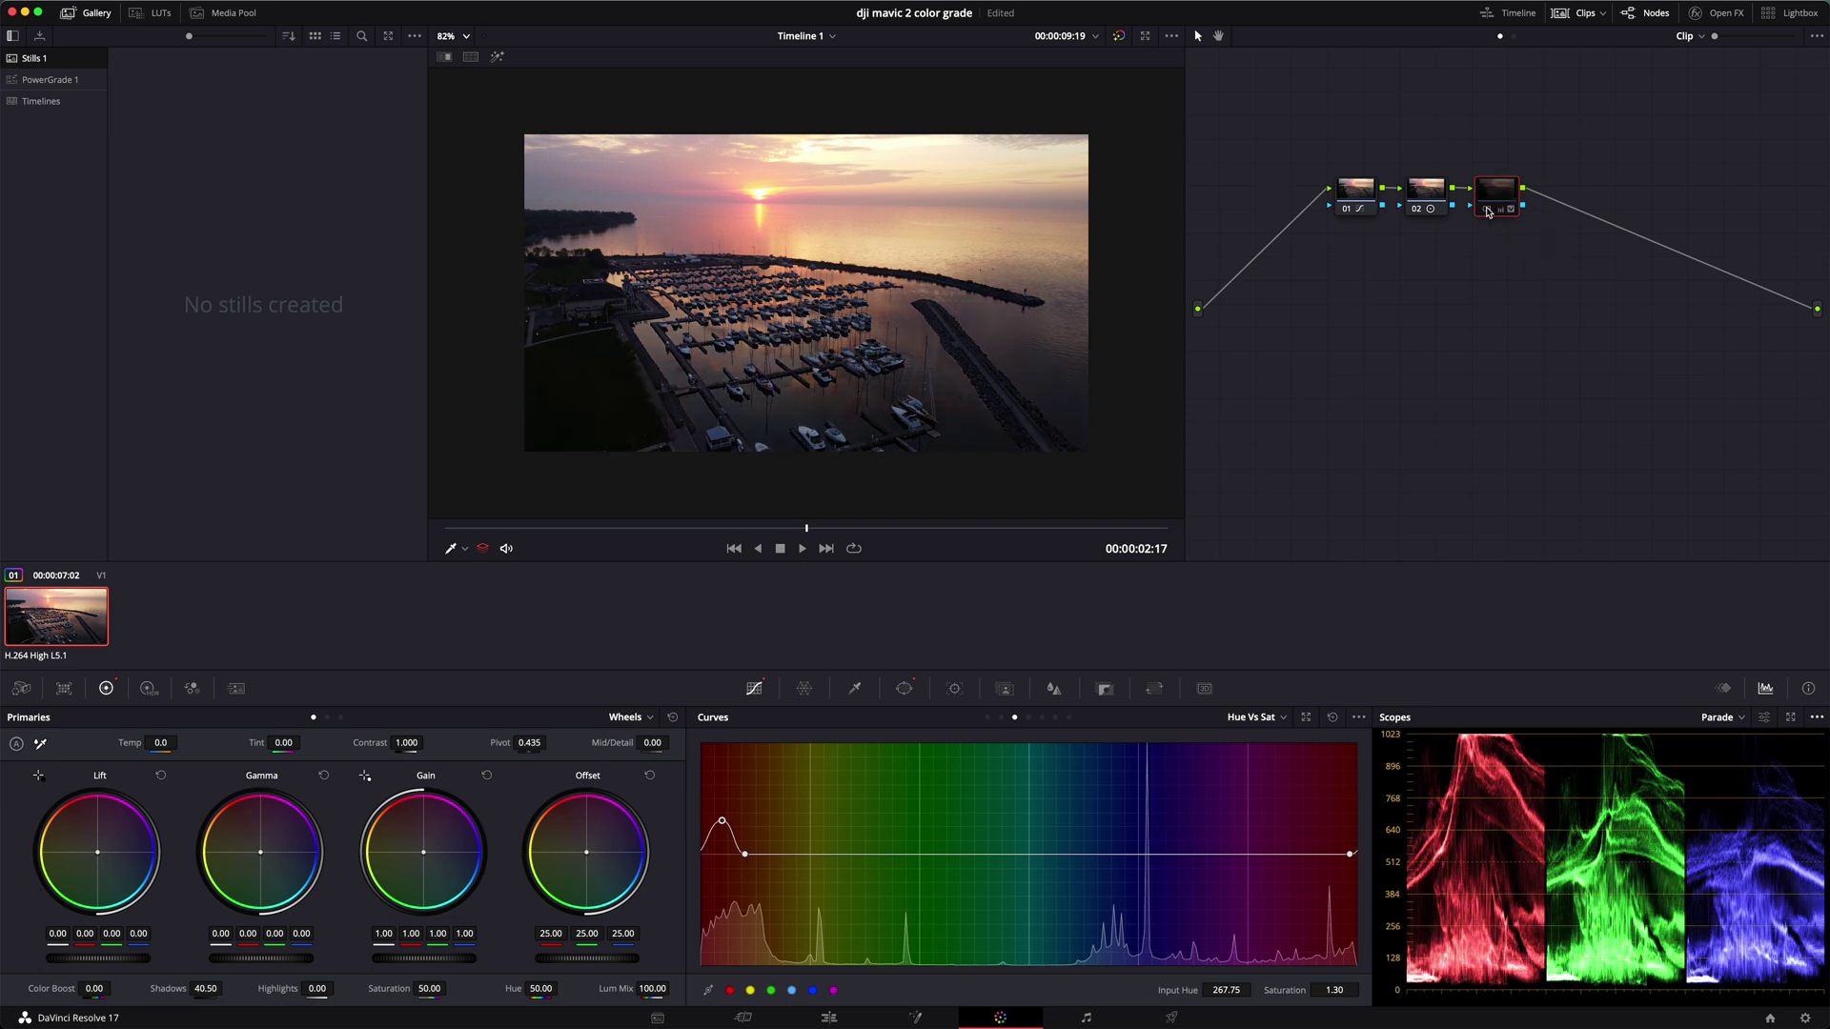
click(1488, 210)
click(1488, 209)
click(1488, 210)
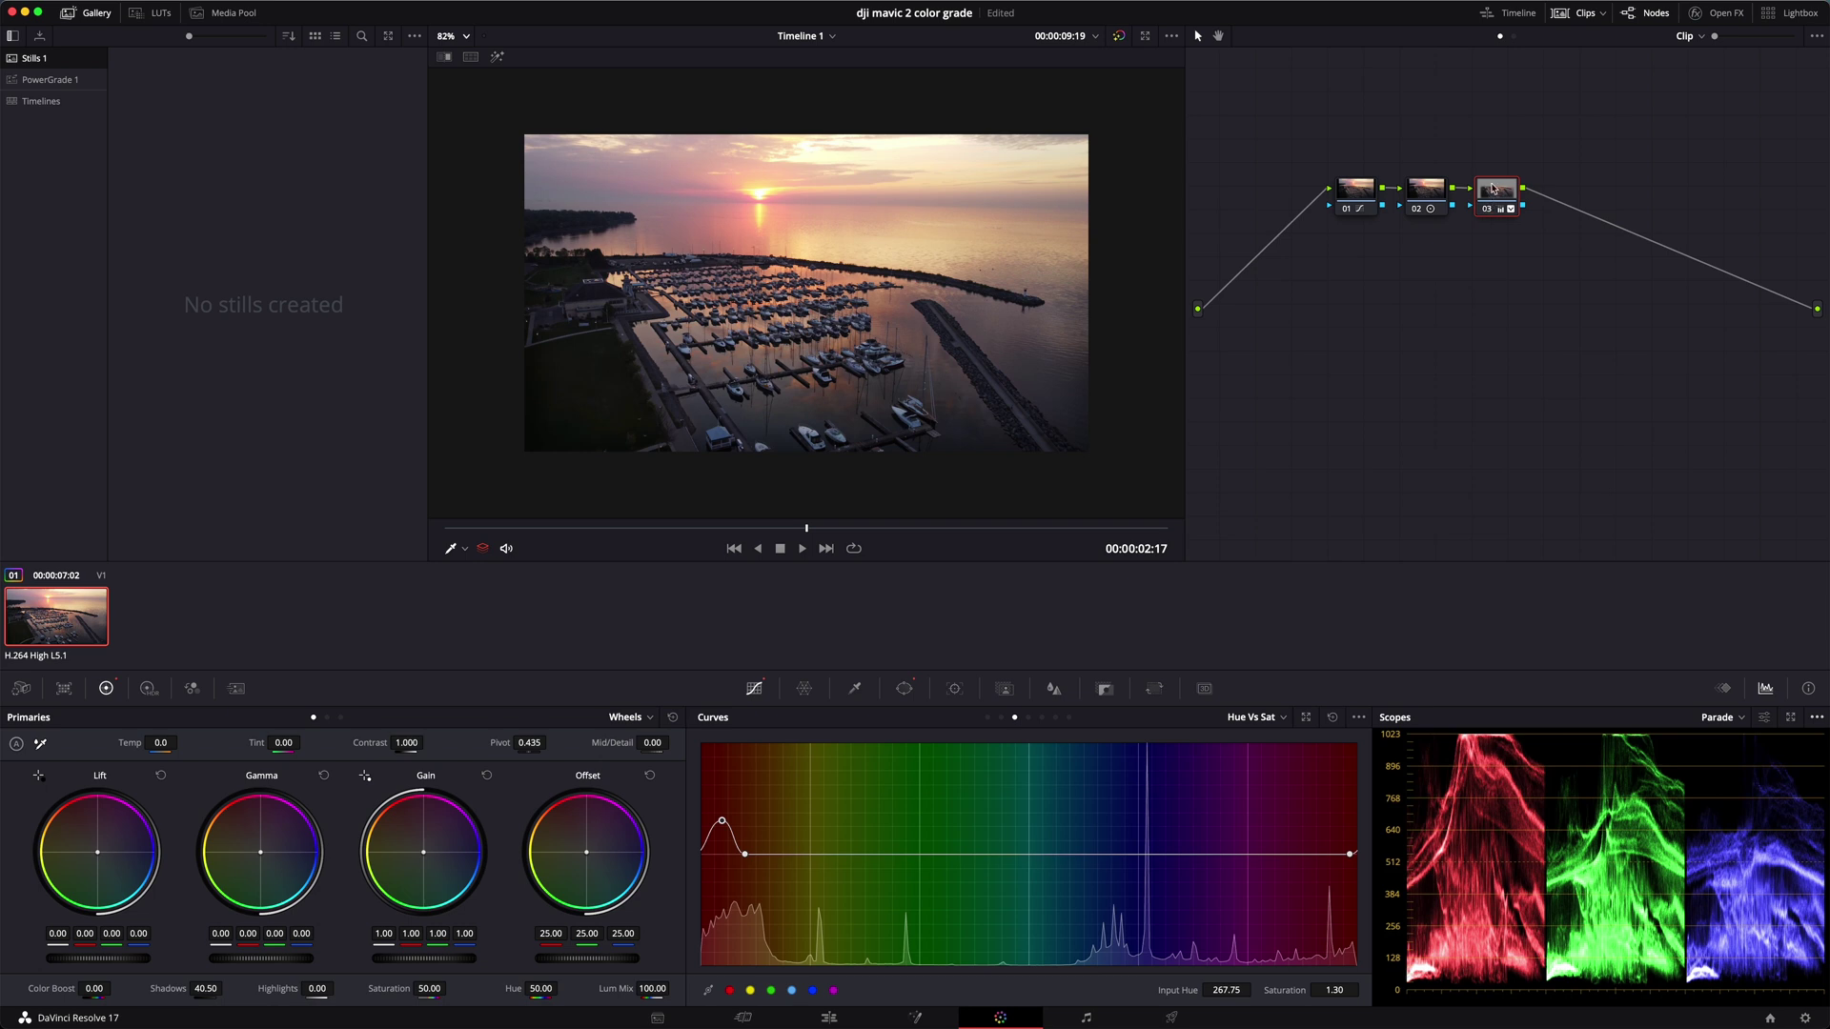
Step: Add an outside node after node 03 and delete it again
mouse_move(1494, 189)
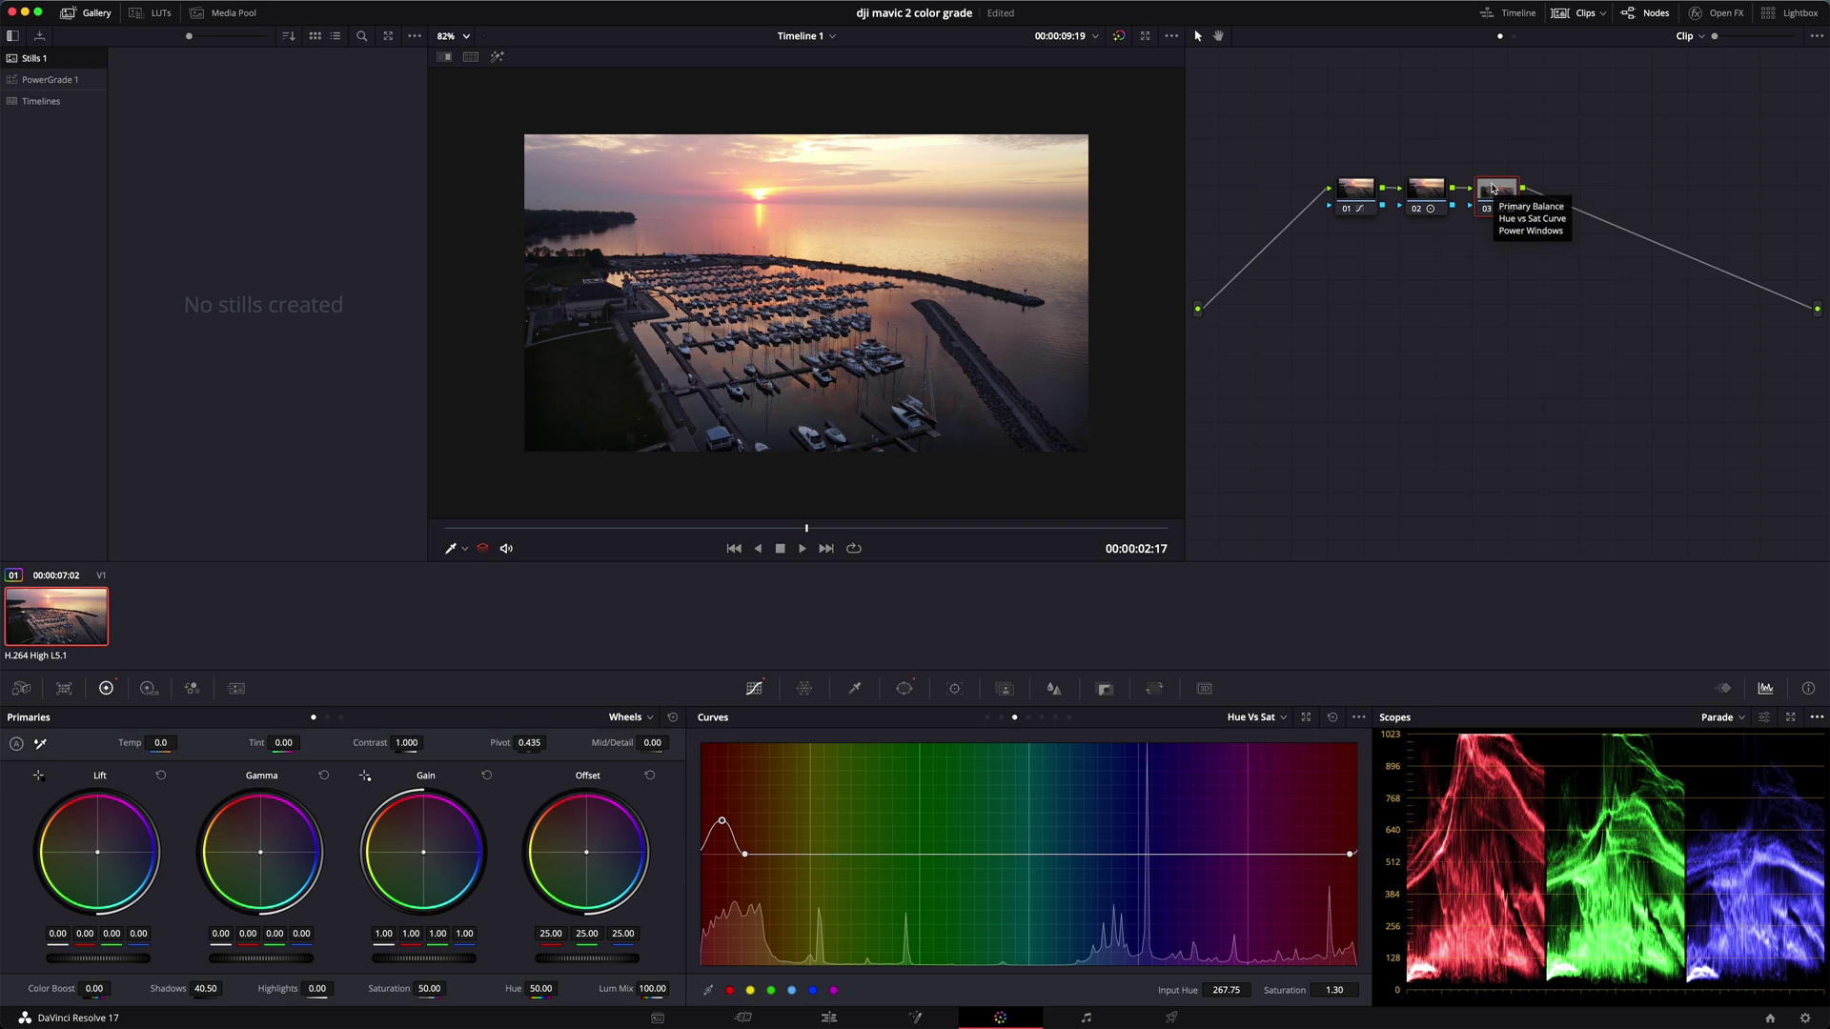
right_click(1493, 189)
mouse_move(1591, 259)
click(1657, 318)
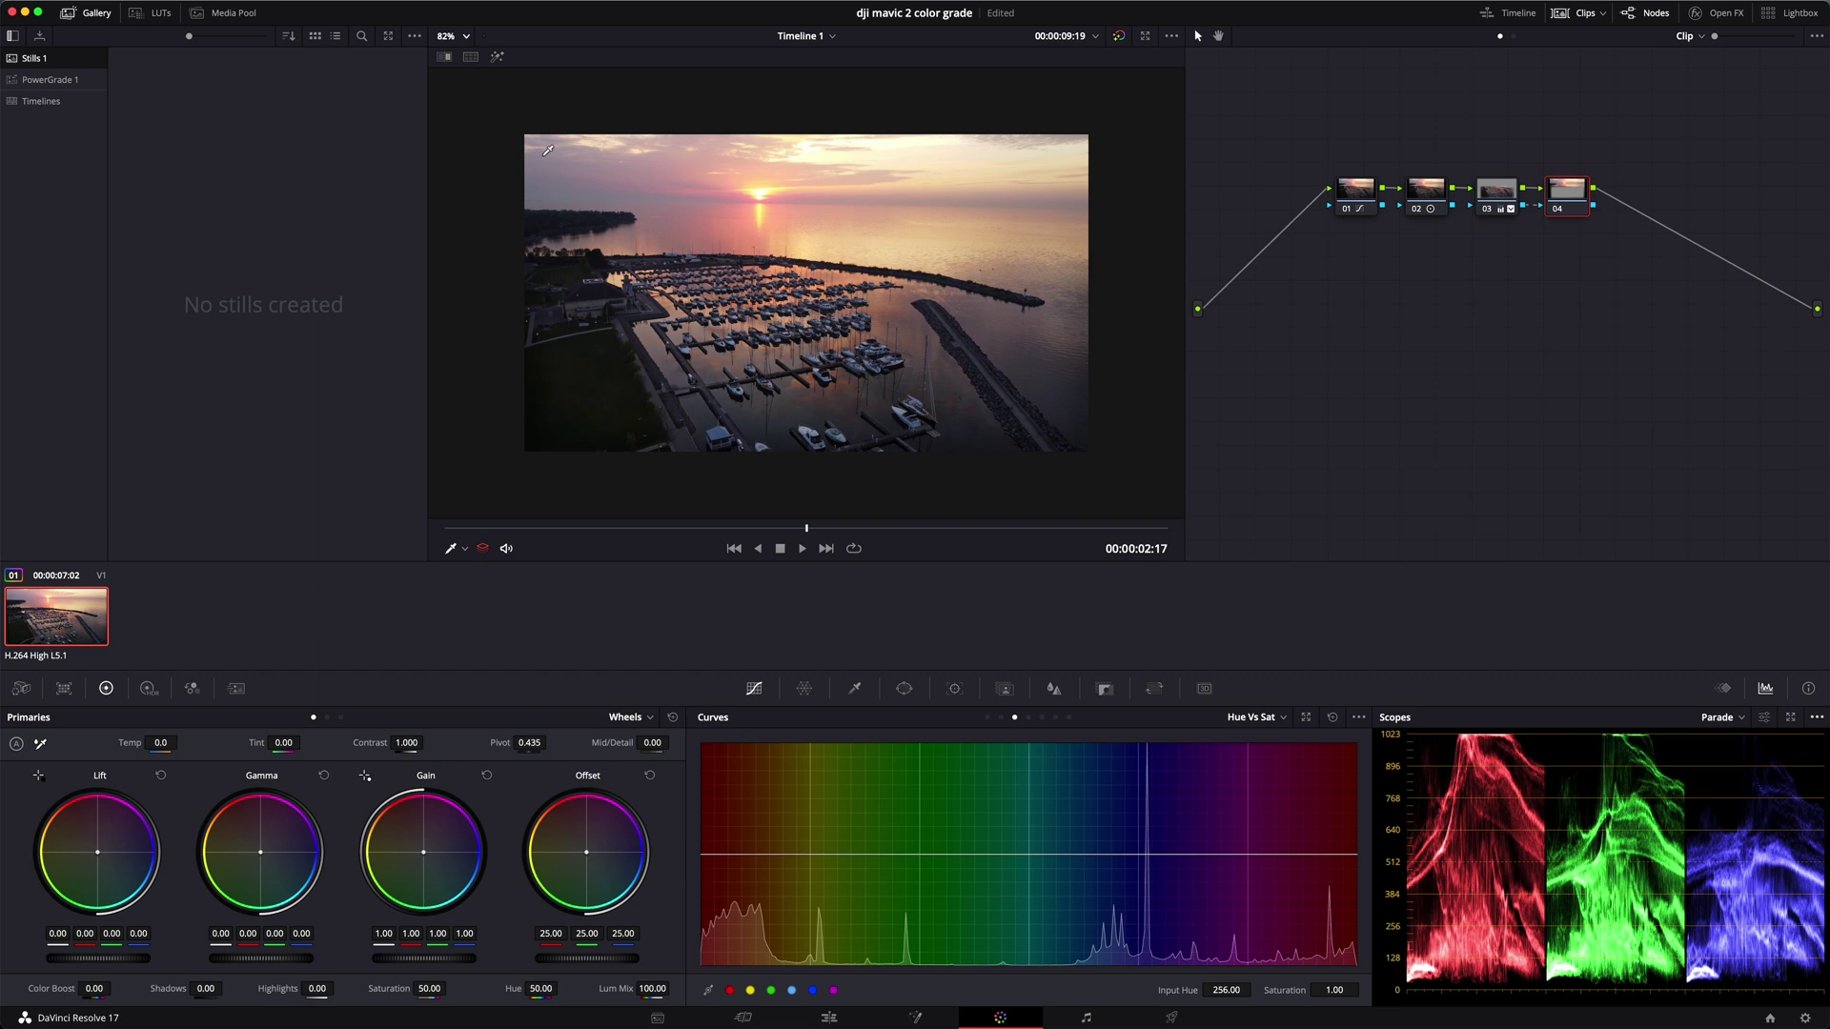
key(Delete)
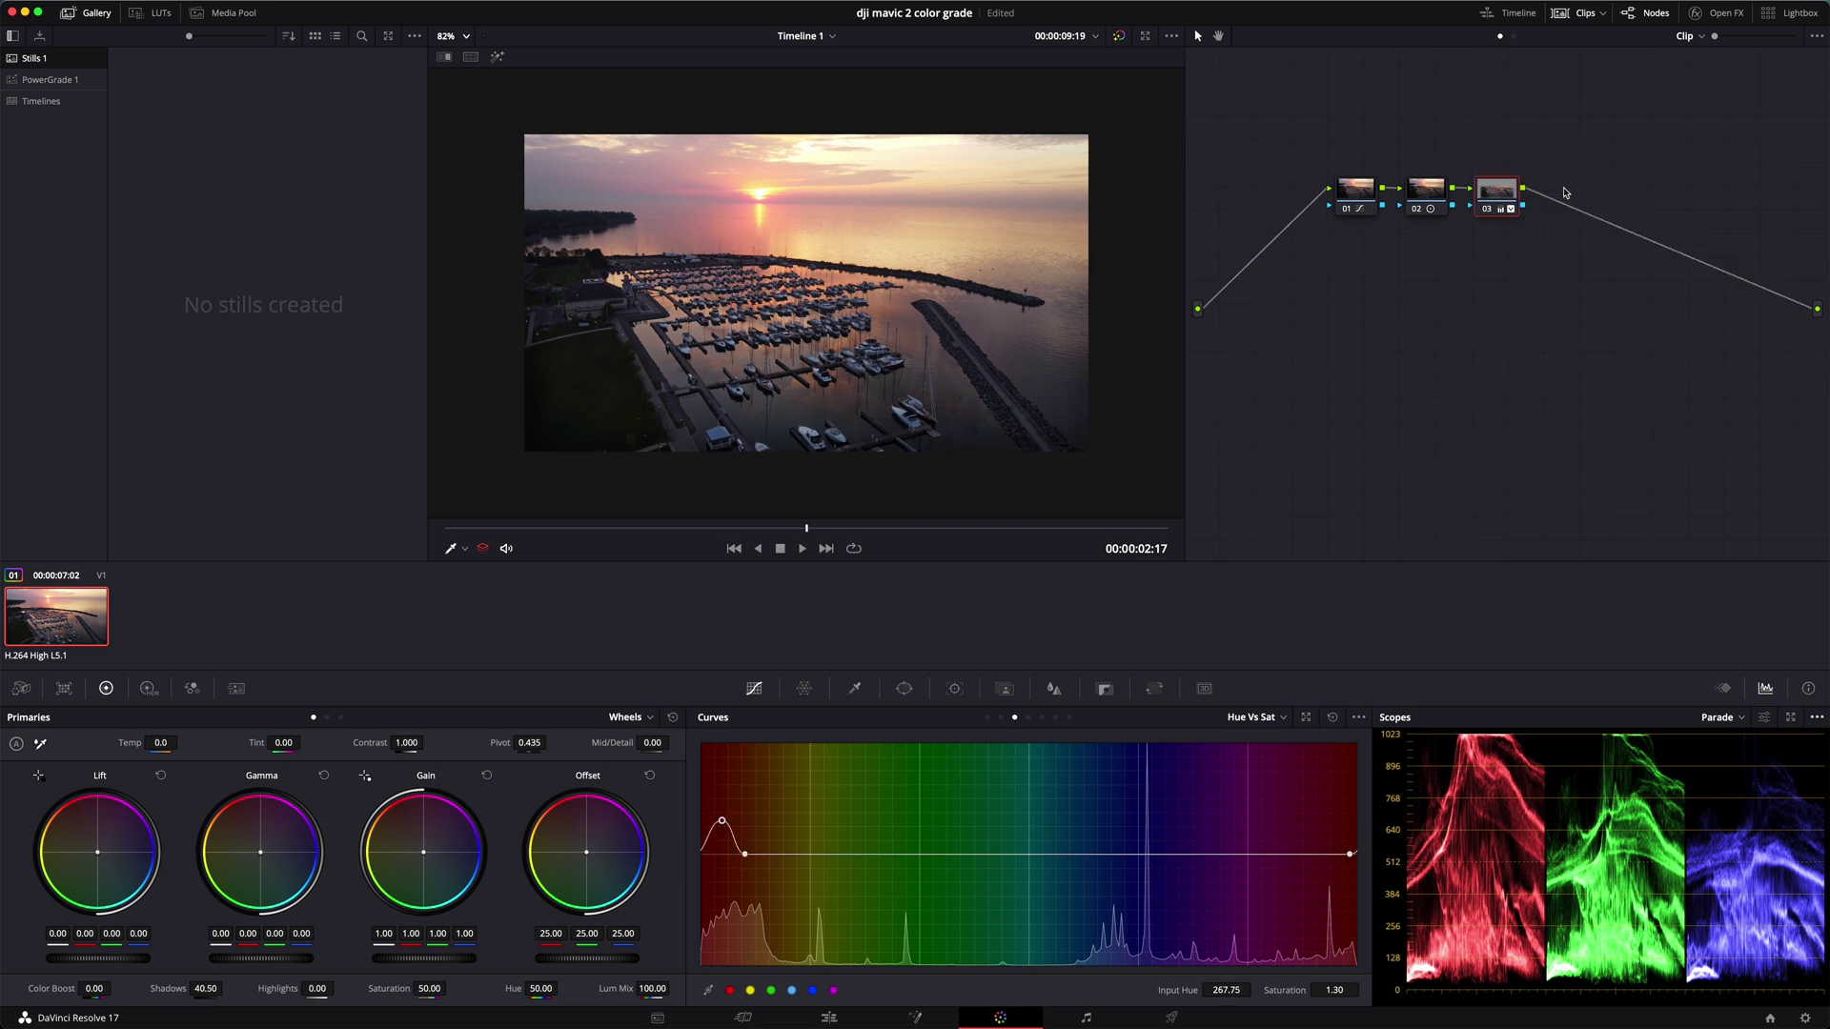
Step: Add a serial node after node 03 for the sky adjustments
right_click(1494, 197)
mouse_move(1587, 269)
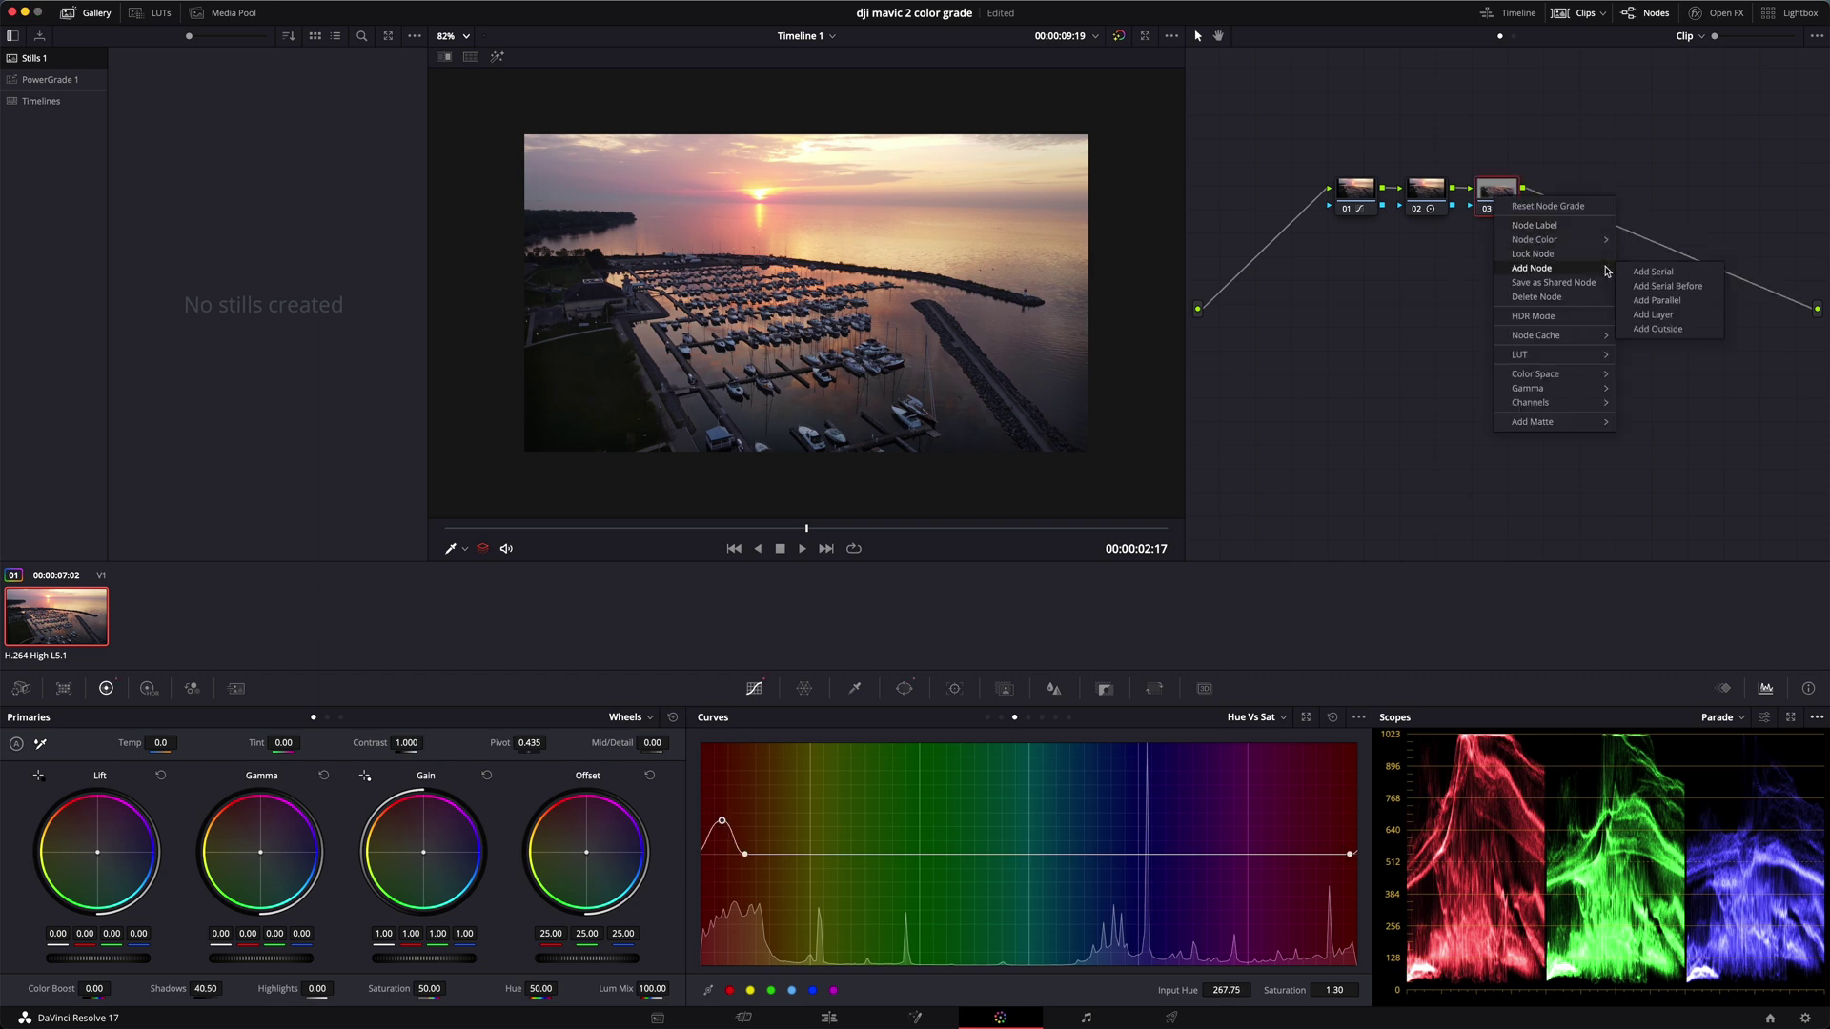
click(1648, 274)
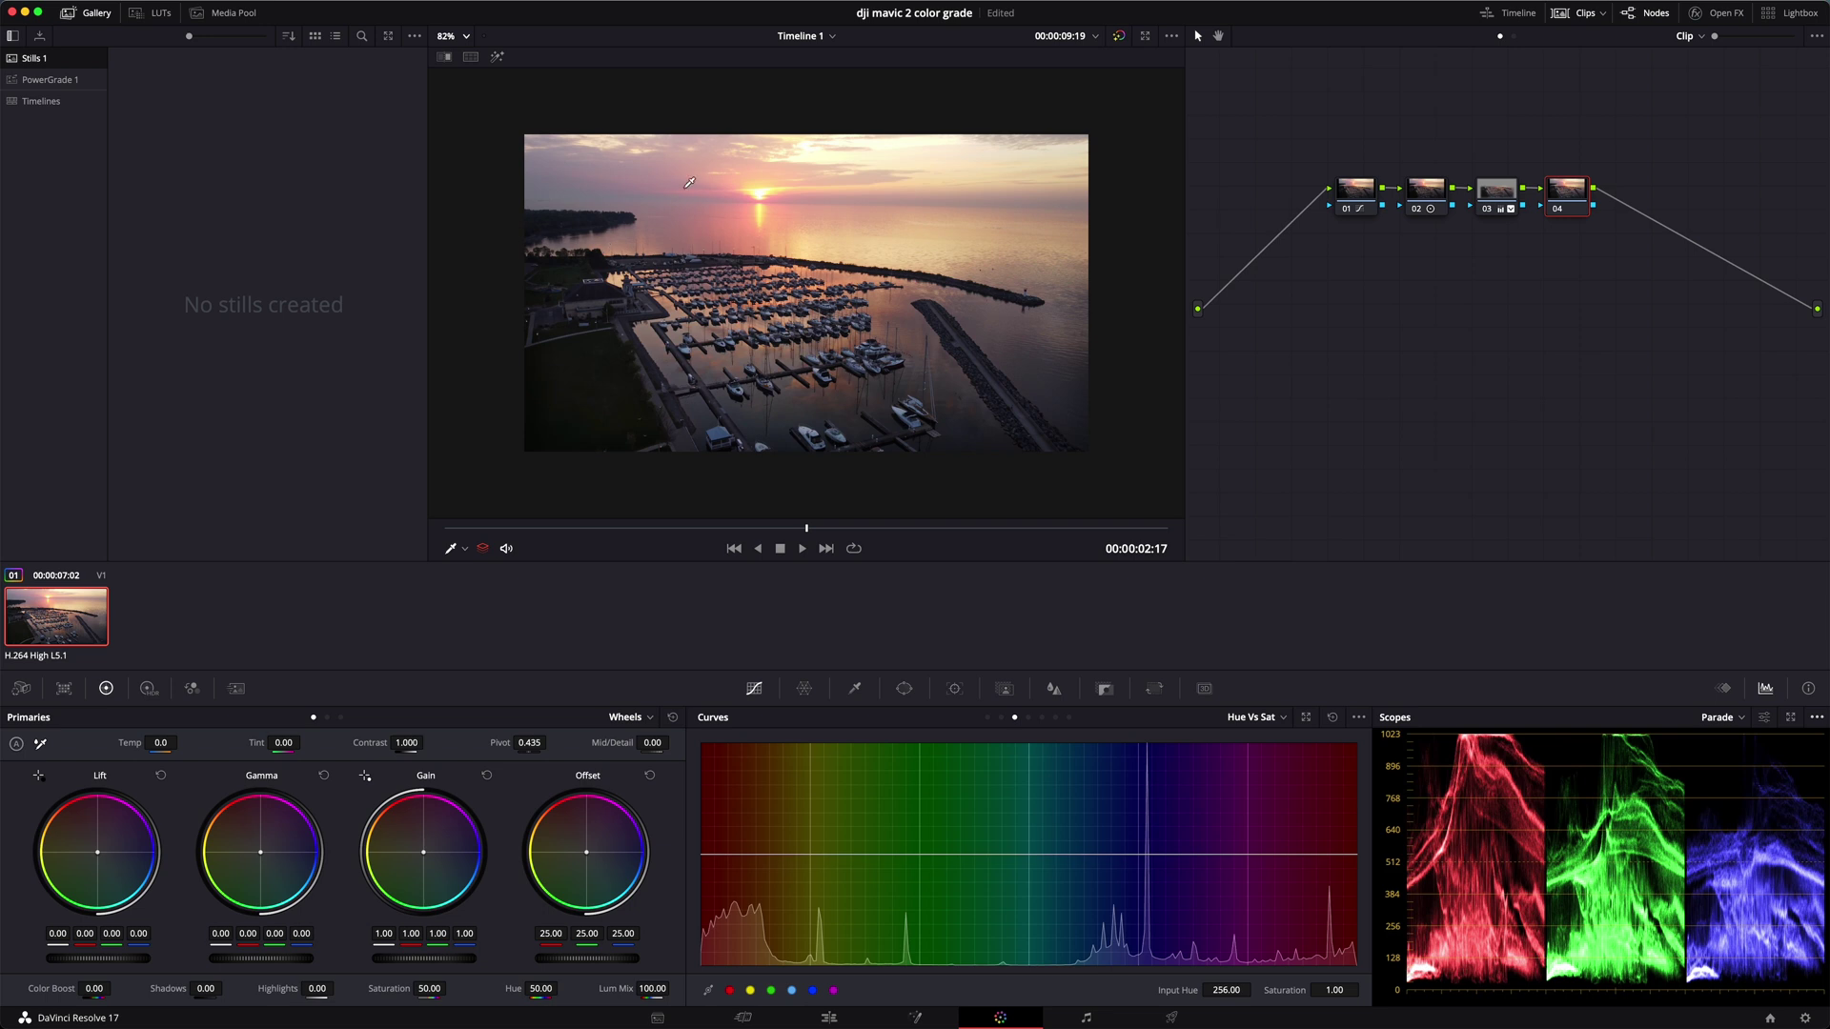
Step: Draw a linear window over the sunset sky with Soft 1–4 at about 6.38, 3.88, 10.94 and 3.66, and preview it with Highlight
click(904, 688)
click(717, 780)
drag(790, 315, 780, 244)
drag(674, 203, 621, 203)
drag(781, 157, 818, 127)
drag(912, 244, 875, 263)
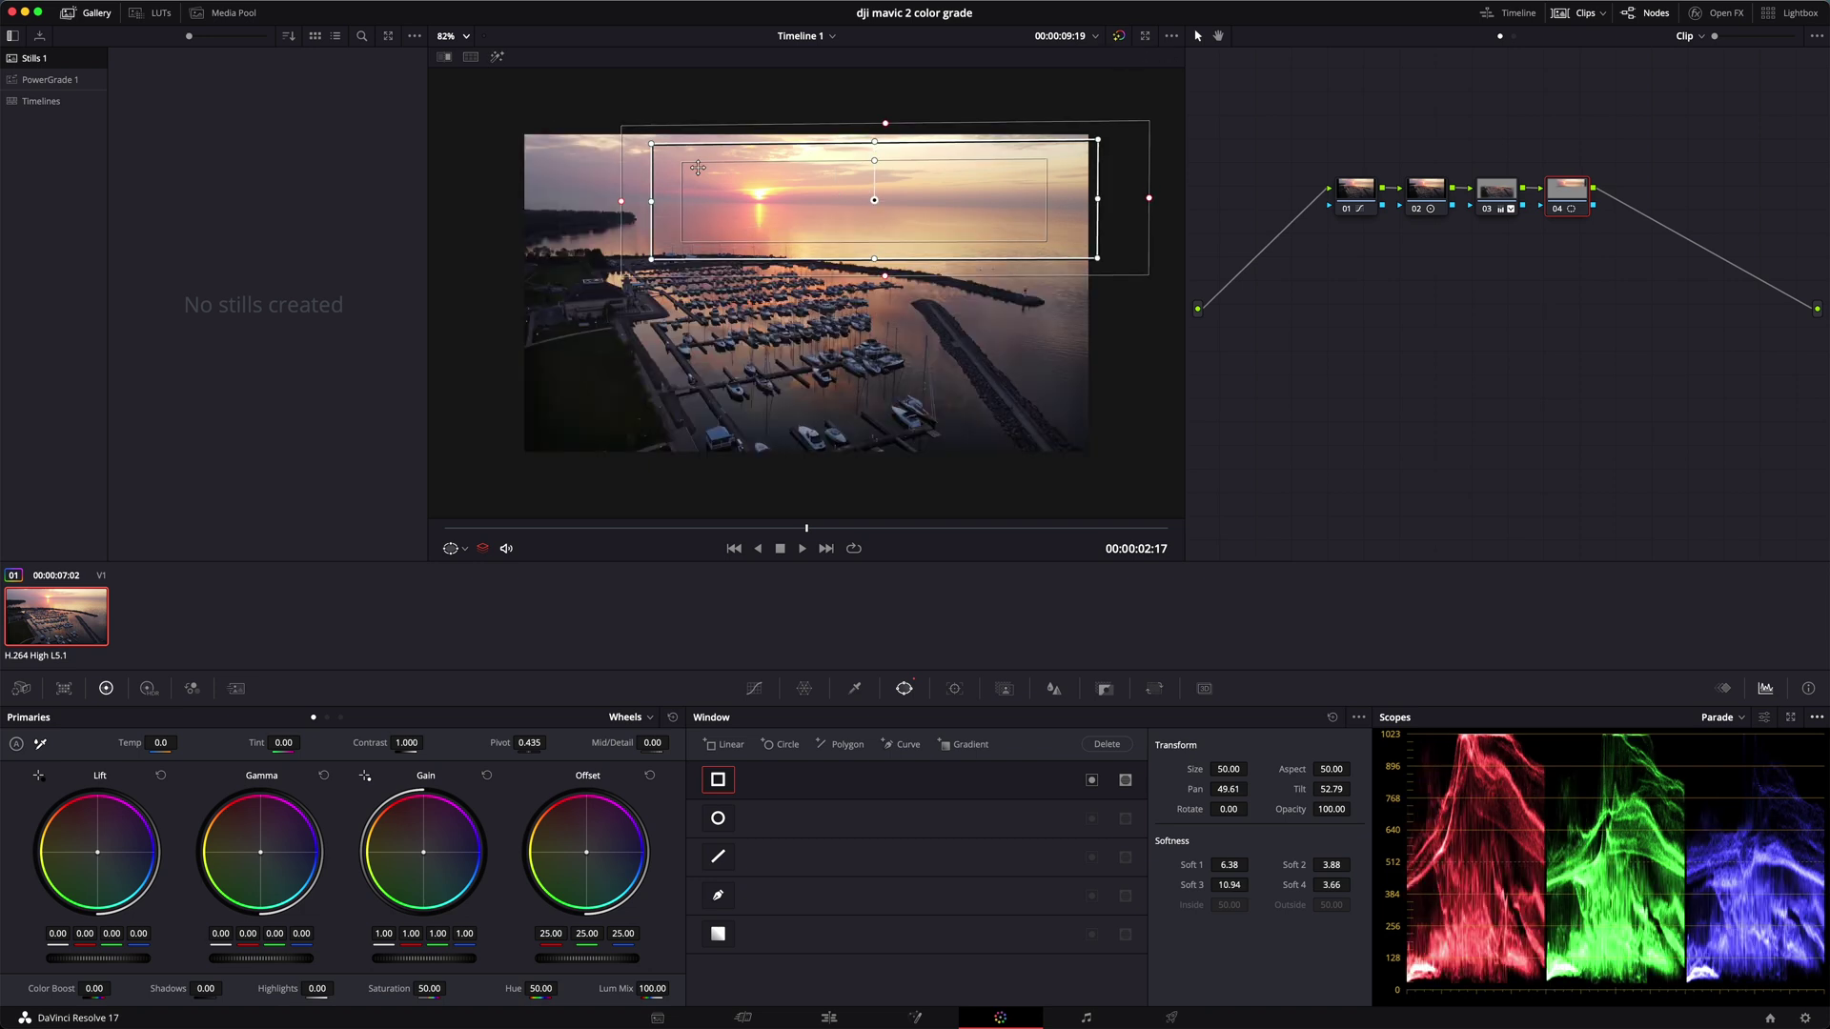
click(495, 60)
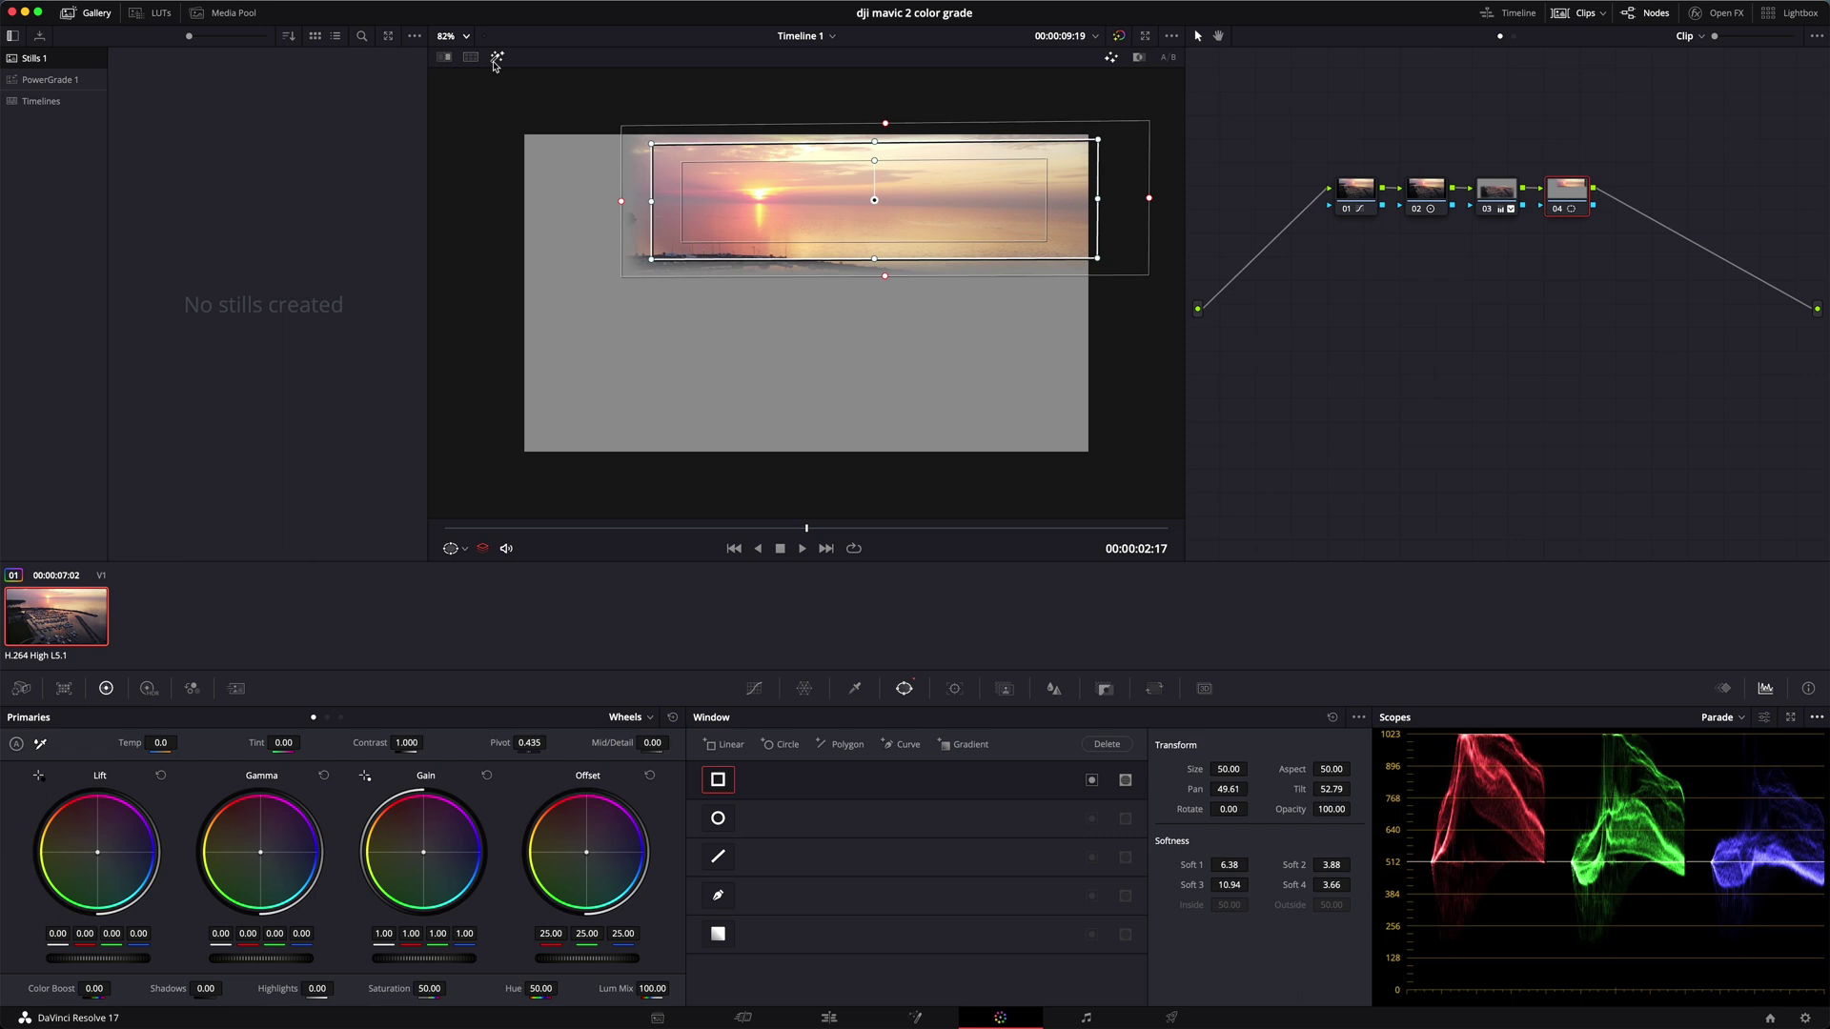
click(496, 60)
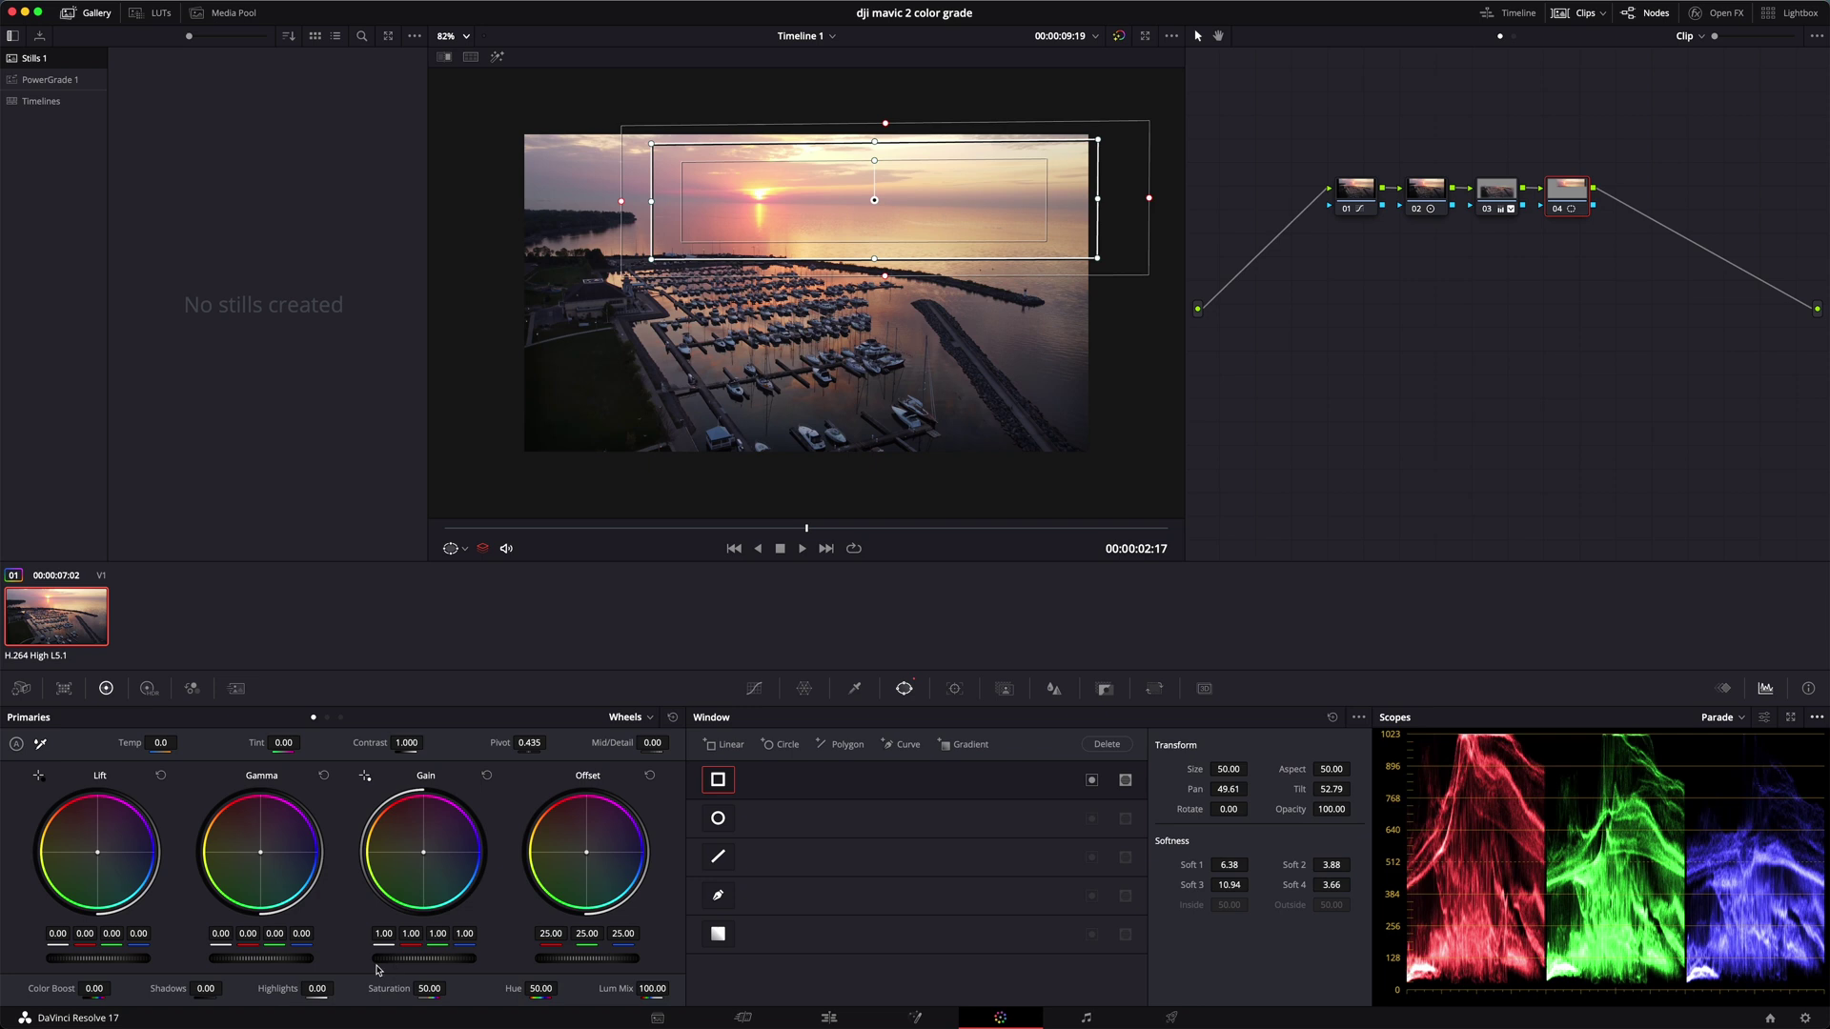
Step: Set node 04's Gamma to 0.02, Gain to 0.95 and Contrast to 1.158
drag(239, 965, 250, 958)
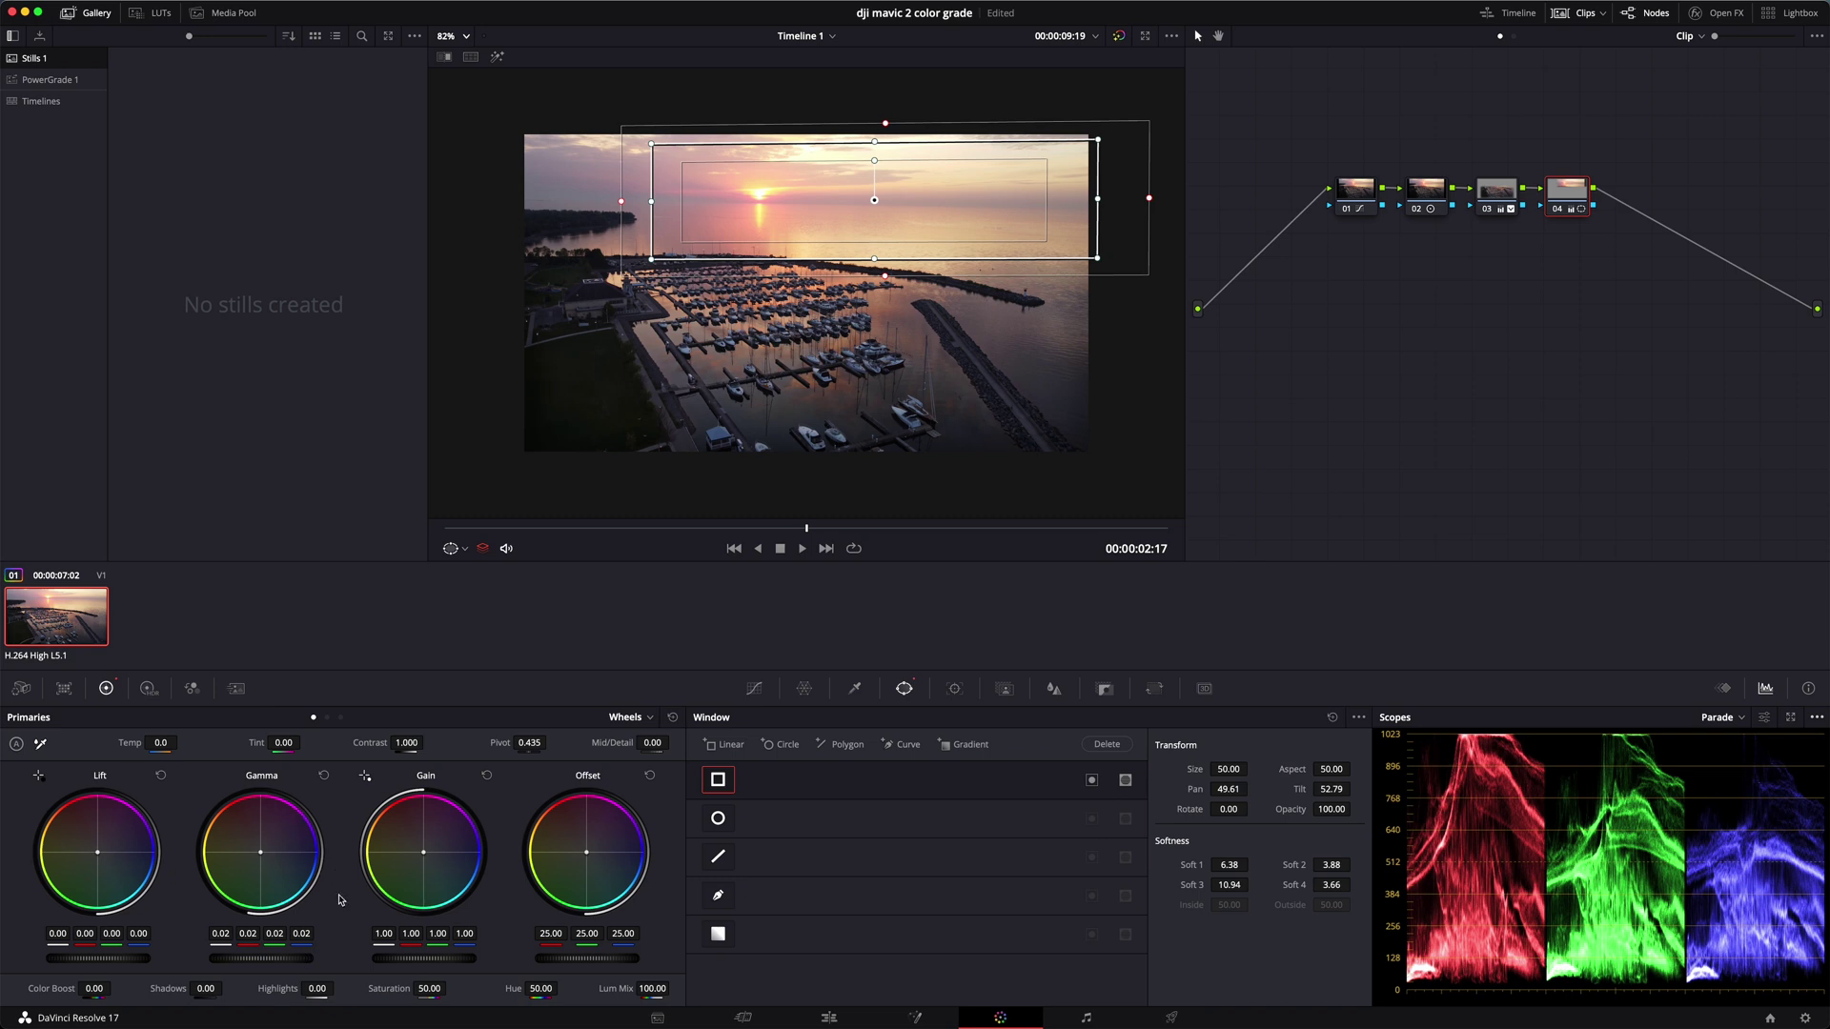
drag(406, 742, 427, 743)
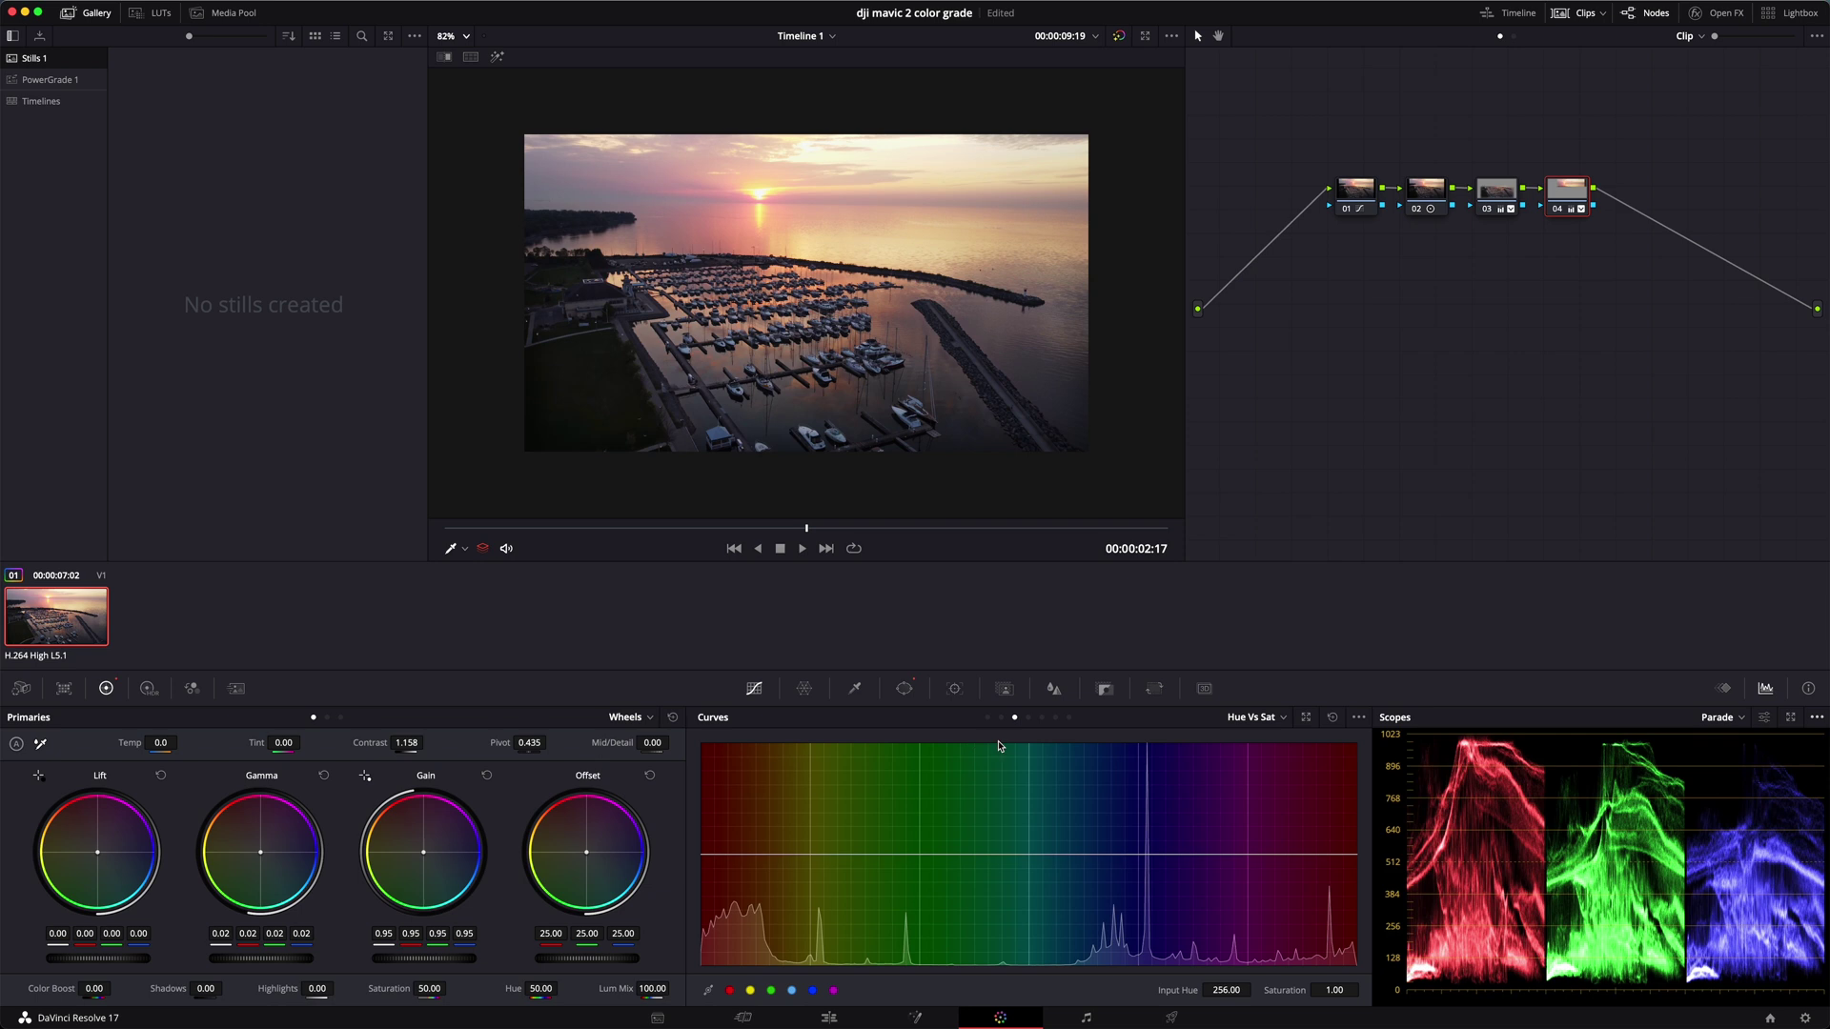
Step: Raise node 04's Hue Vs Sat curve to 1.28 at input hue 250.12 and to 1.27 at input hue 279.11
click(719, 189)
drag(1346, 856, 1348, 826)
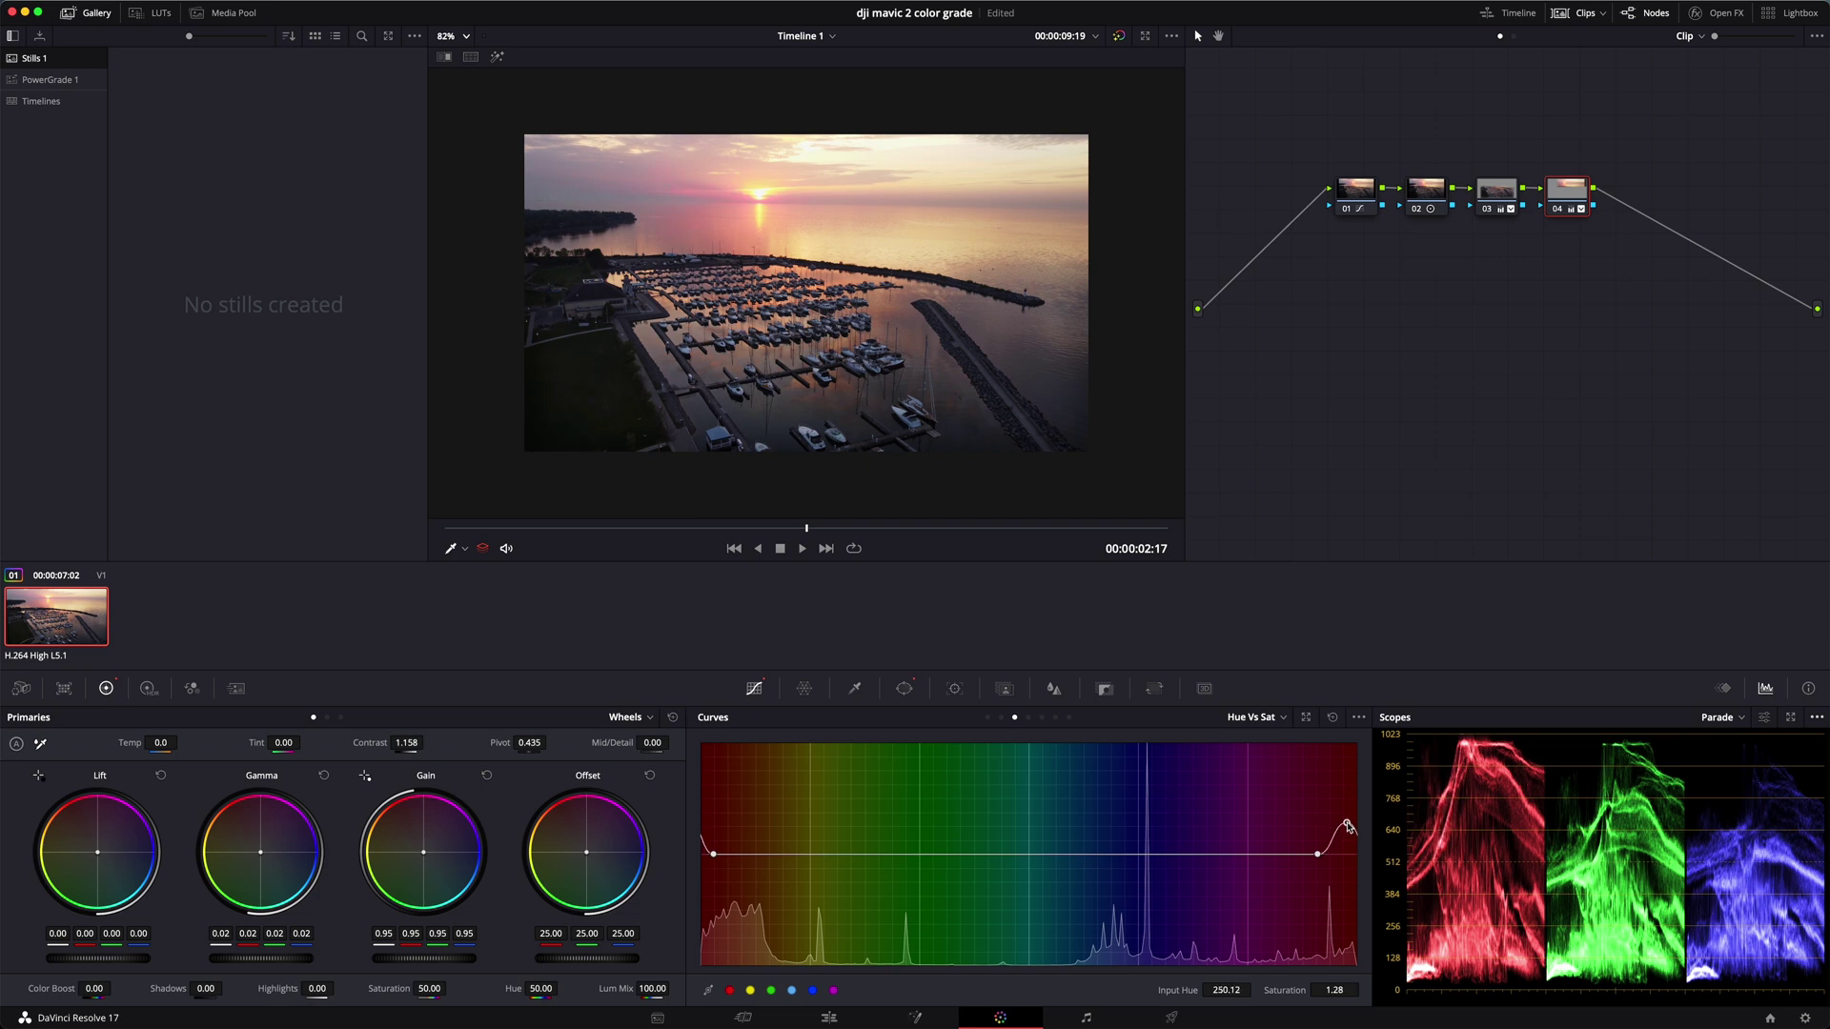
click(743, 855)
click(777, 855)
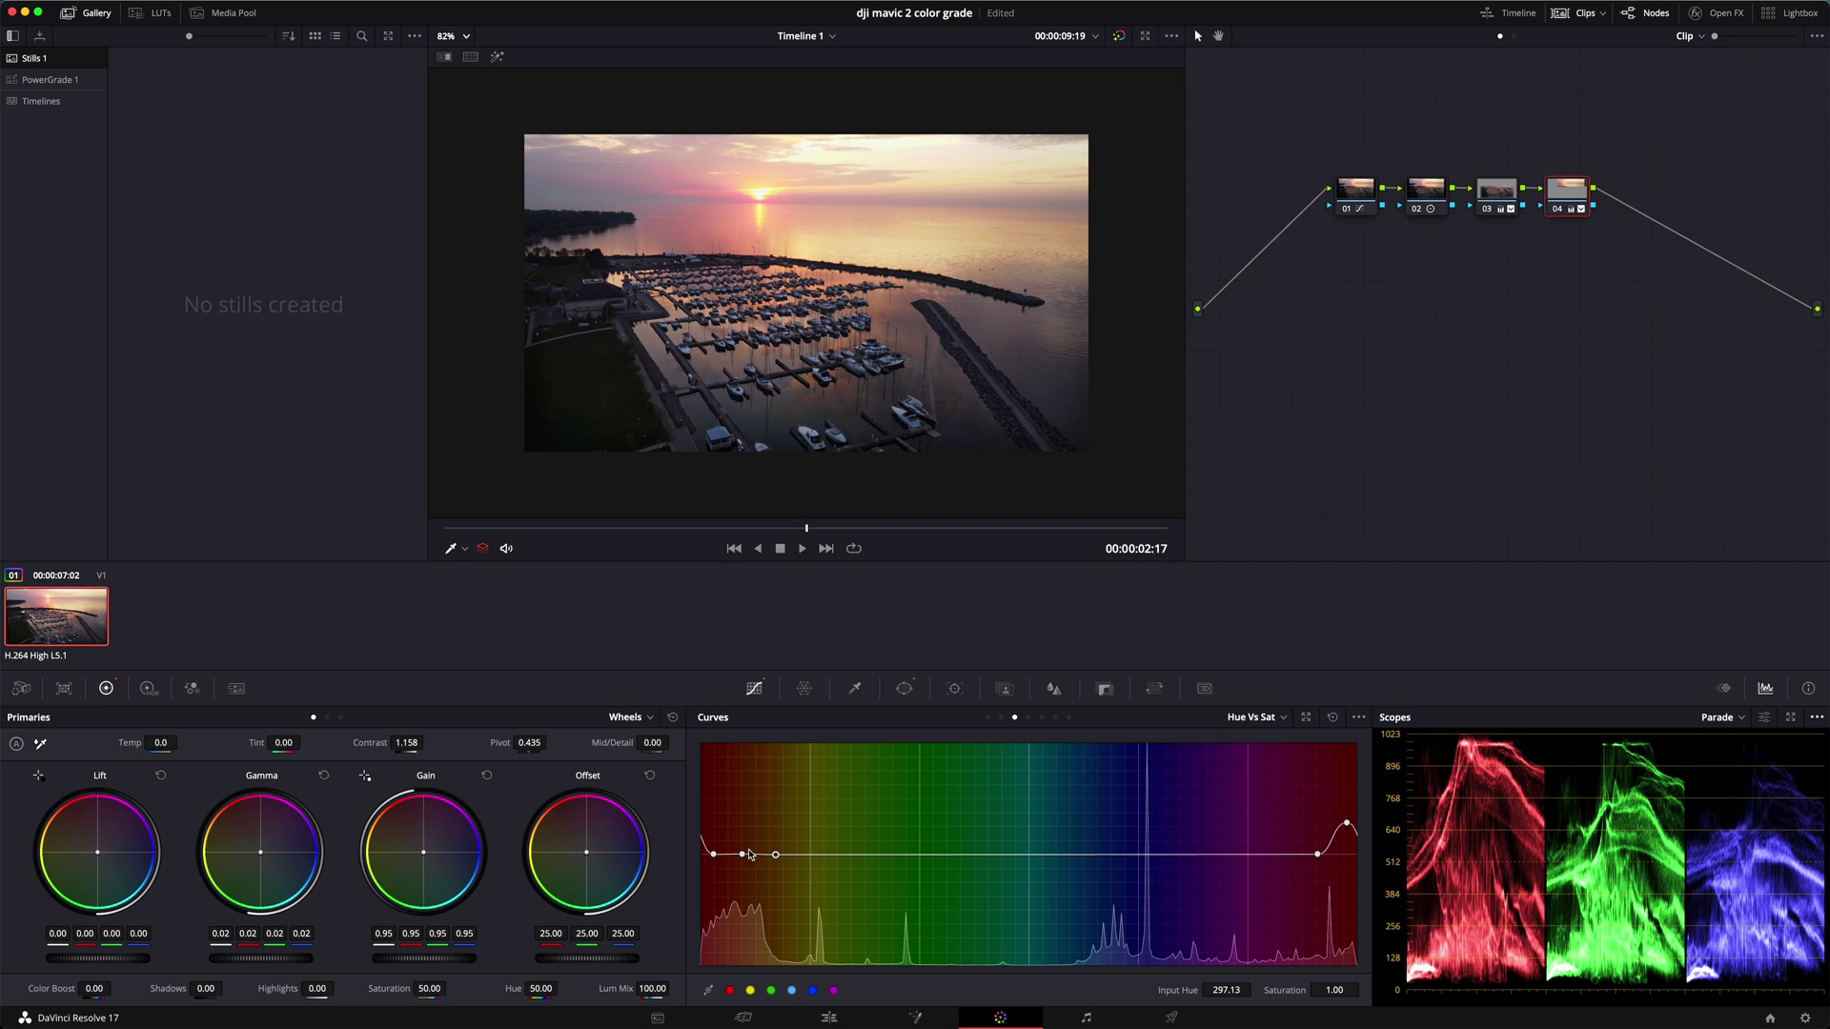
click(743, 855)
drag(743, 856, 746, 829)
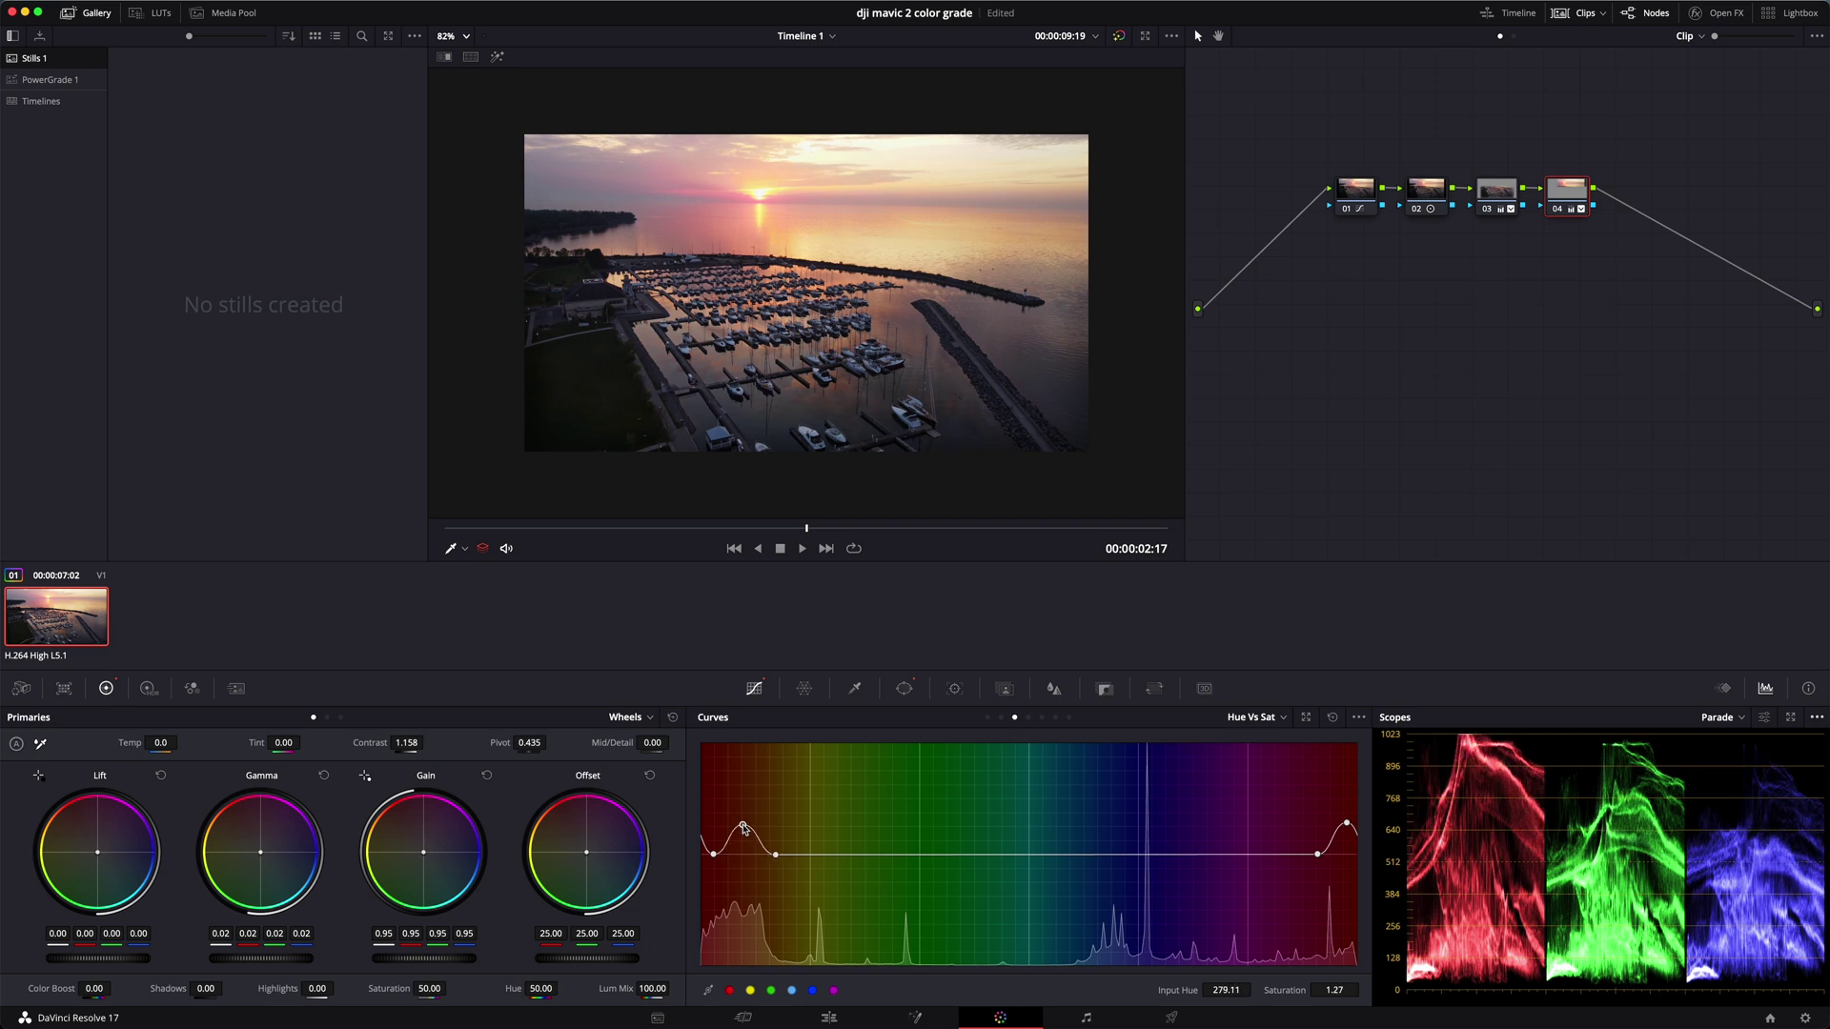
Step: Toggle the bypass of all grades and view the clip full screen to compare the graded and ungraded image
key(shift+d)
key(super+f)
key(shift+d)
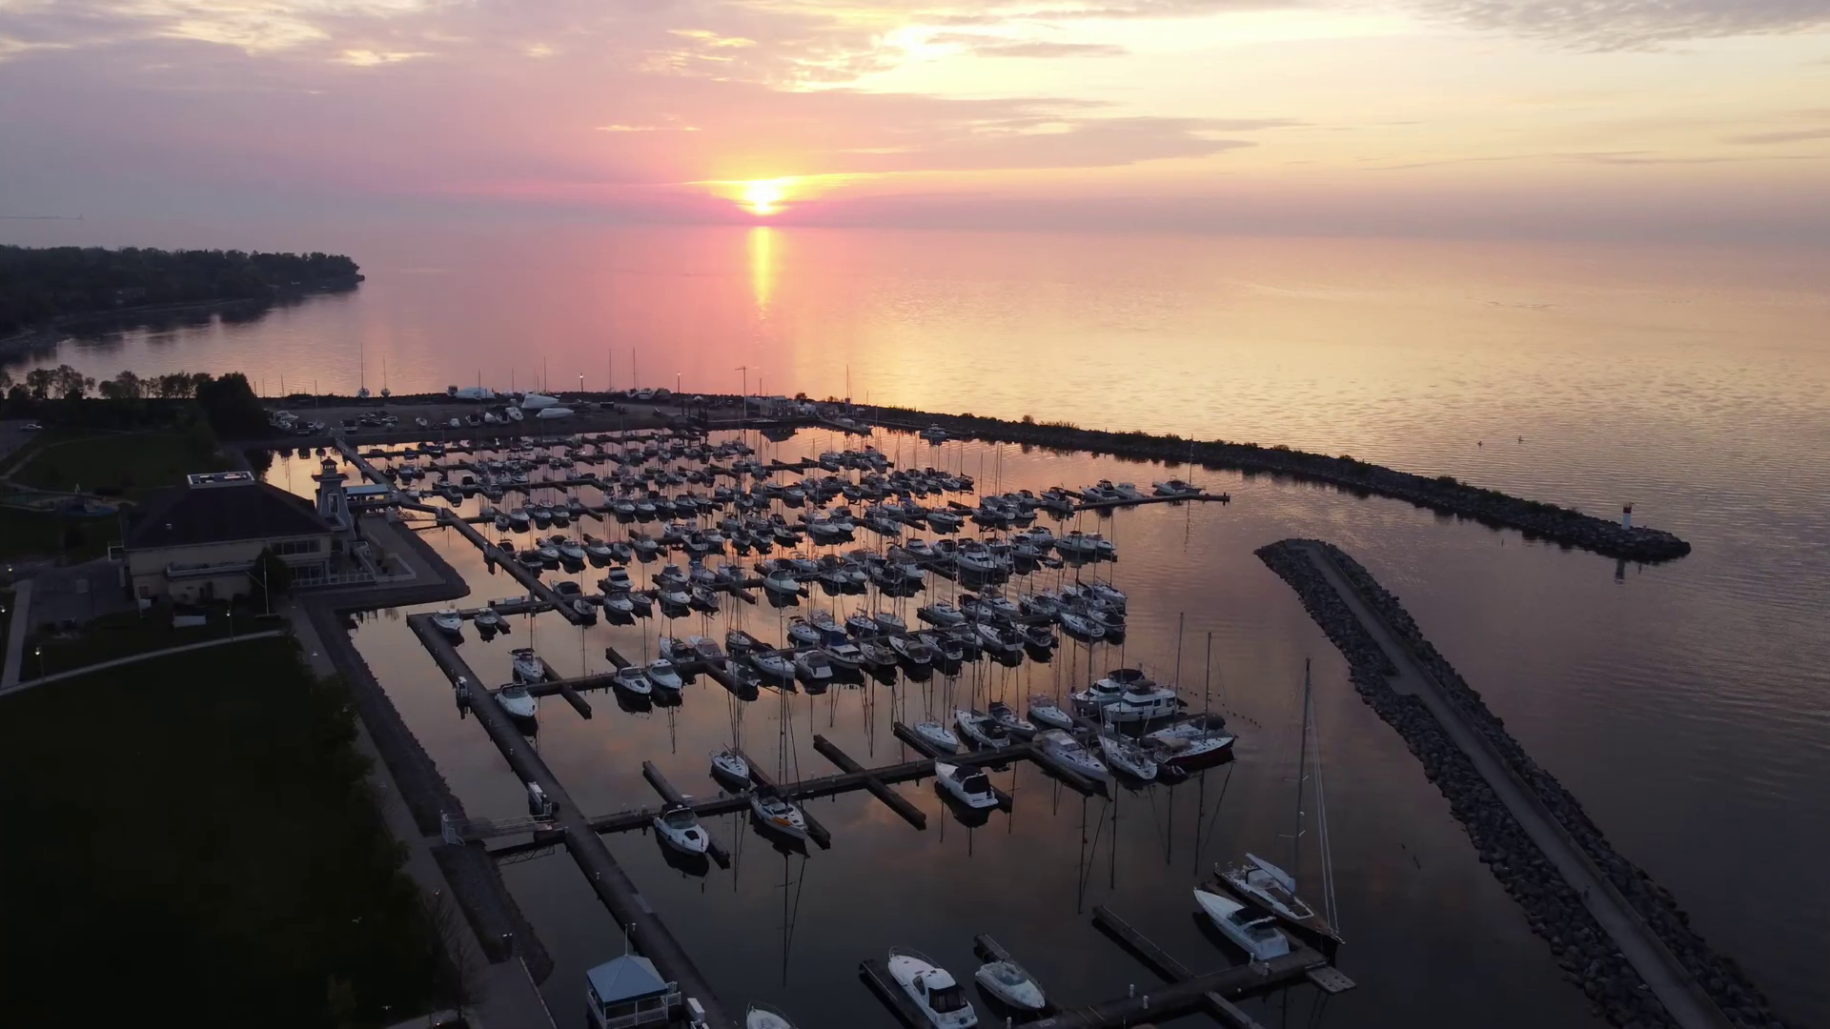